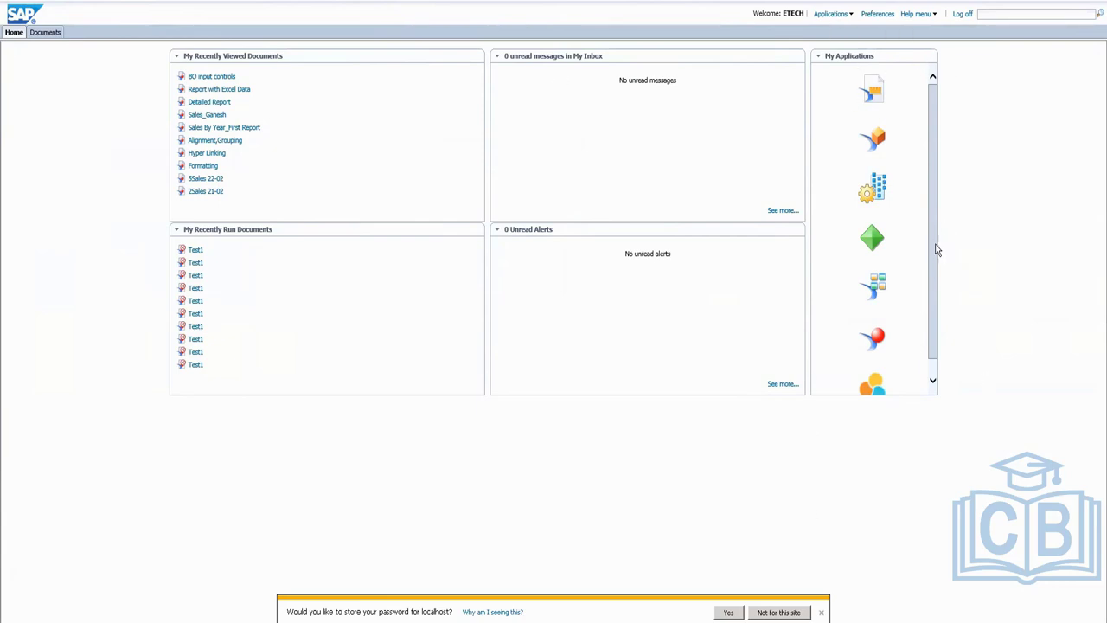
scroll(937, 259, down, 1)
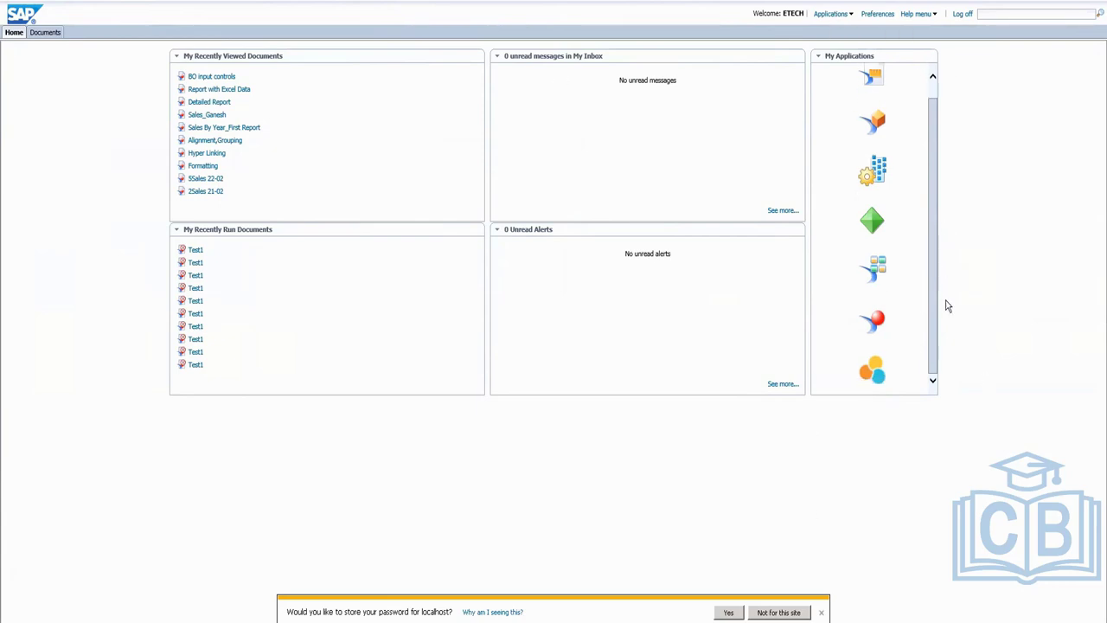
click(839, 17)
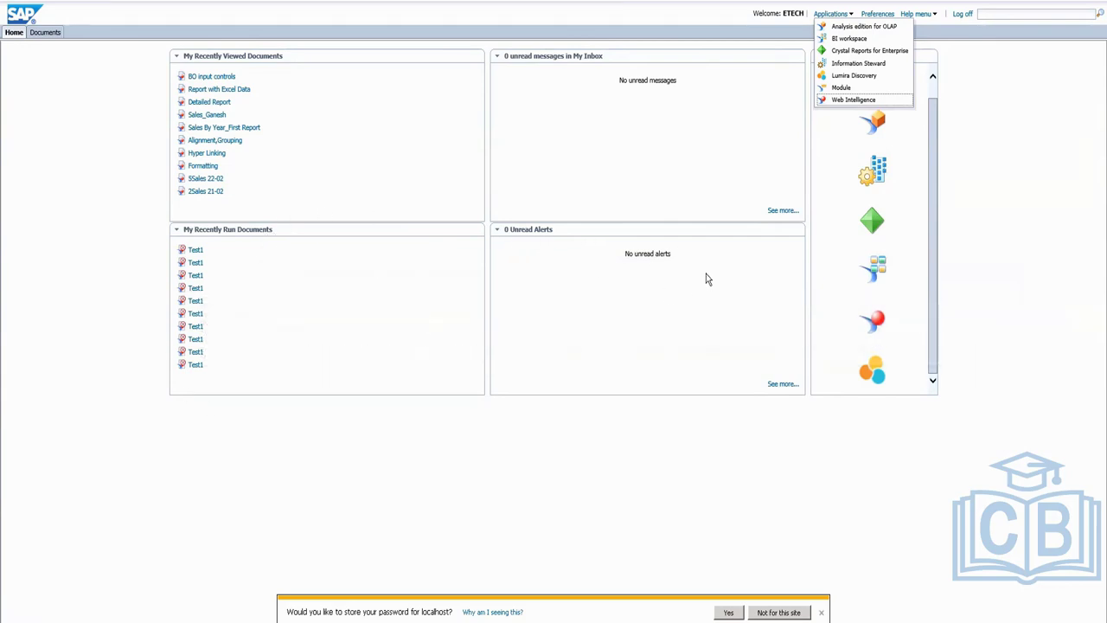
- Create a folder under My Favorites named with the person's first name and open it
click(46, 37)
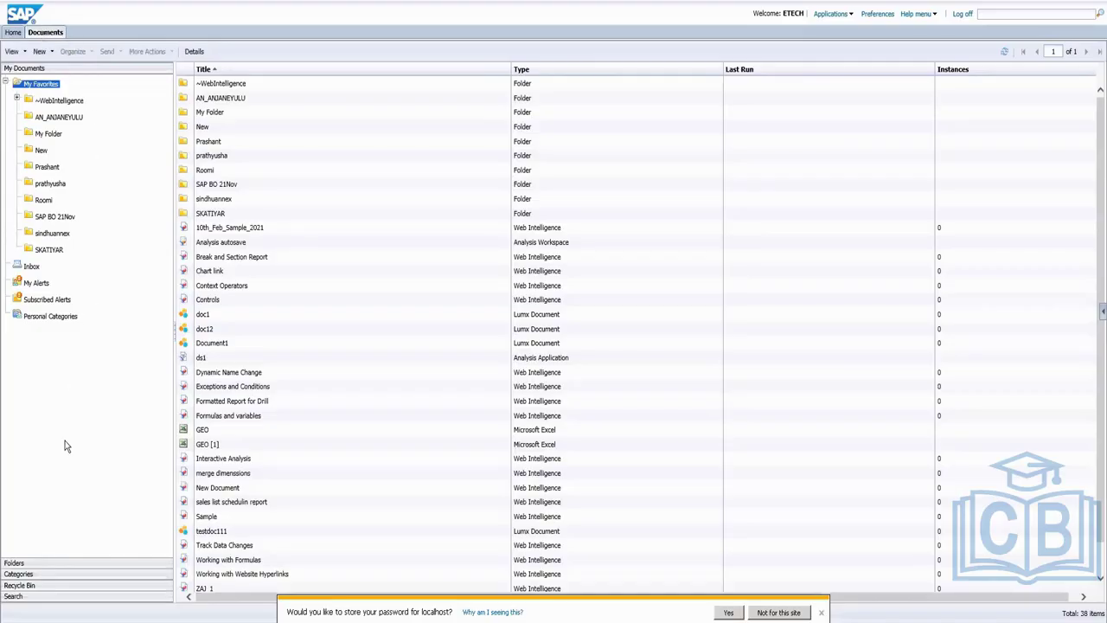
click(26, 85)
right_click(34, 358)
click(36, 100)
right_click(47, 90)
mouse_move(66, 112)
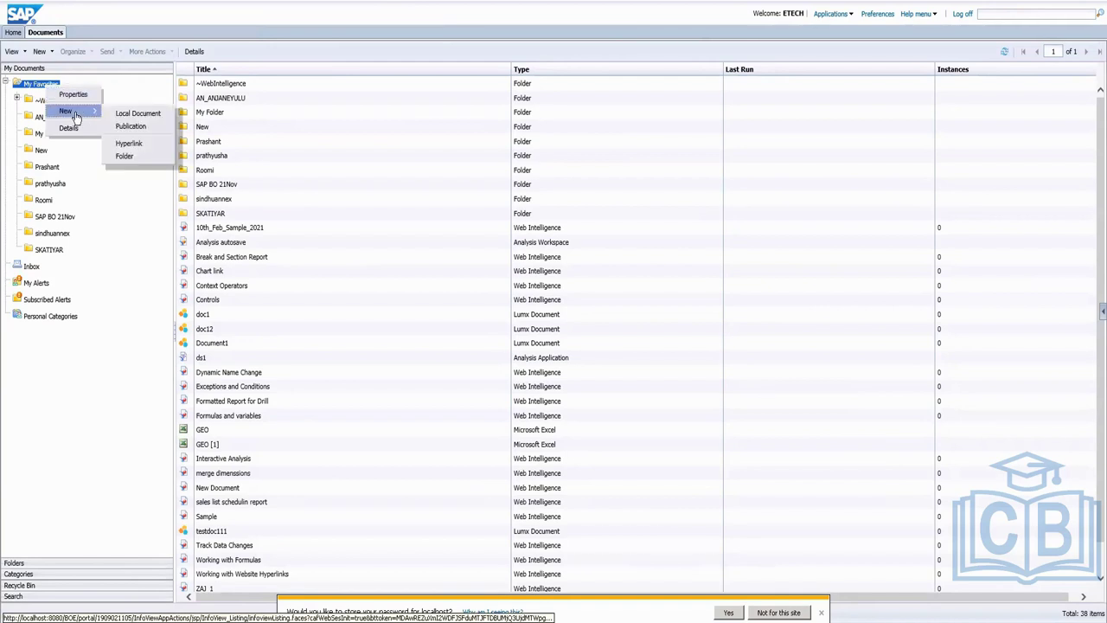
click(128, 156)
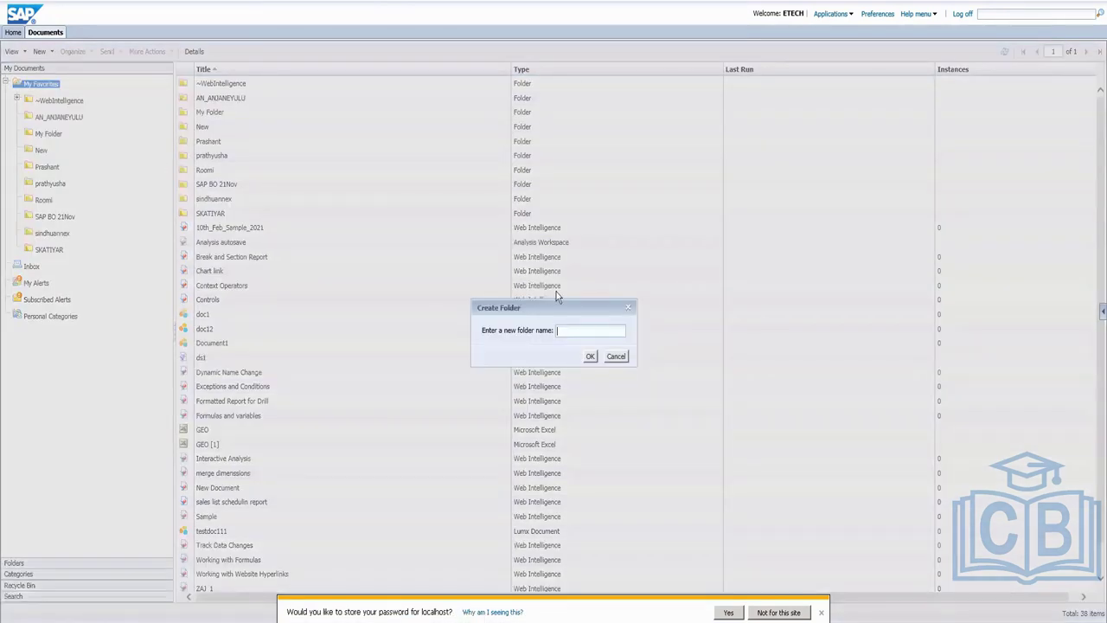
text(Renuka)
key(Return)
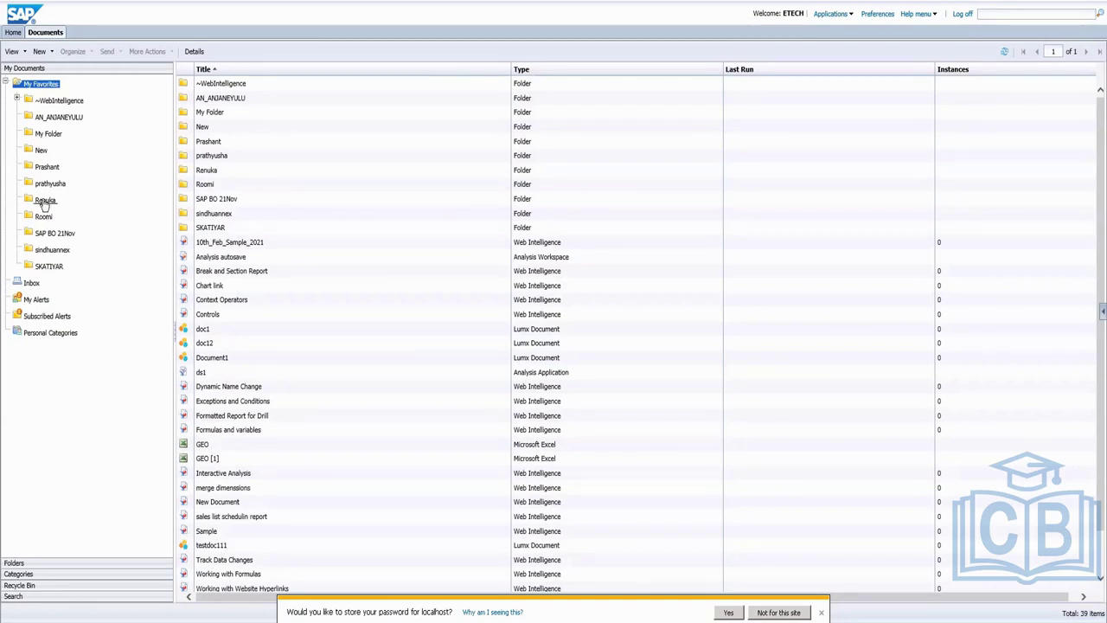
click(43, 201)
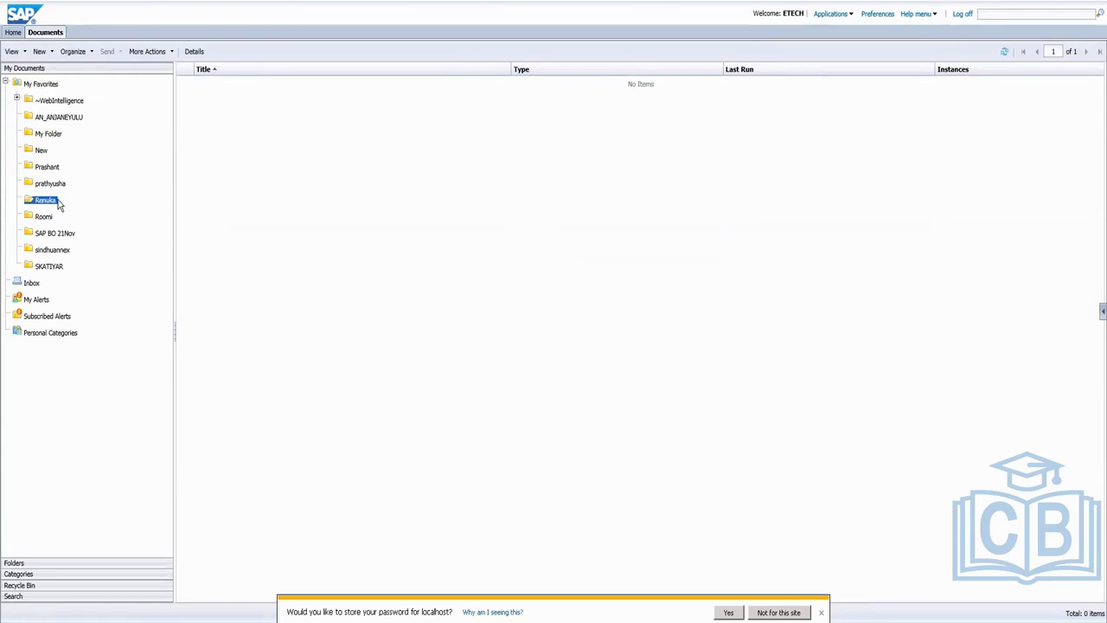
- Look through the list of public folders and return to the personal folder in My Documents
click(12, 565)
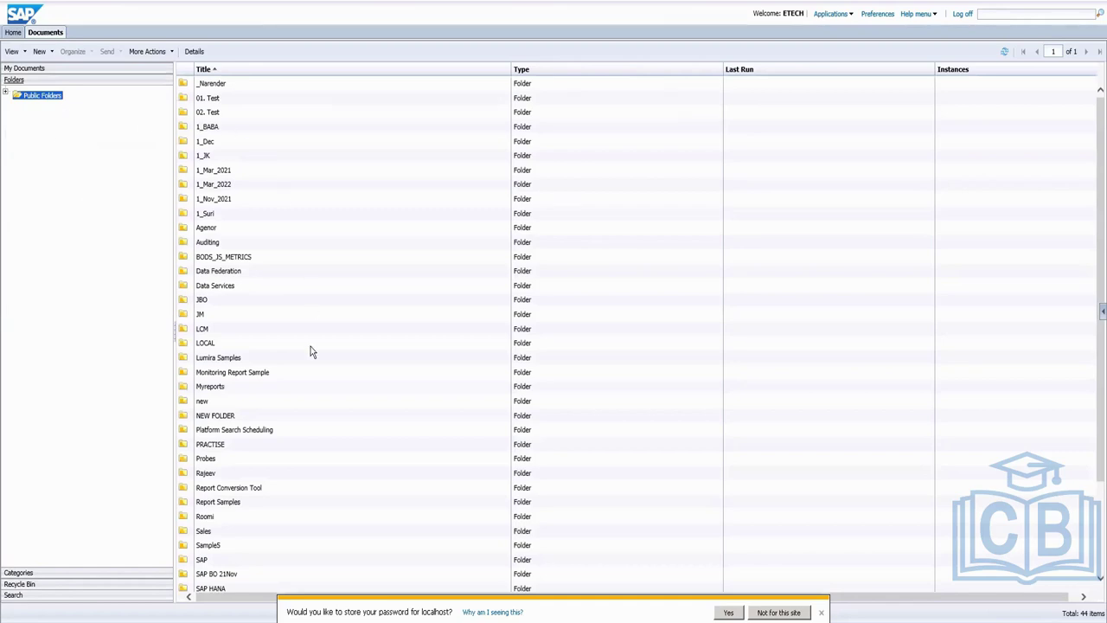
scroll(313, 368, down, 3)
scroll(313, 368, up, 3)
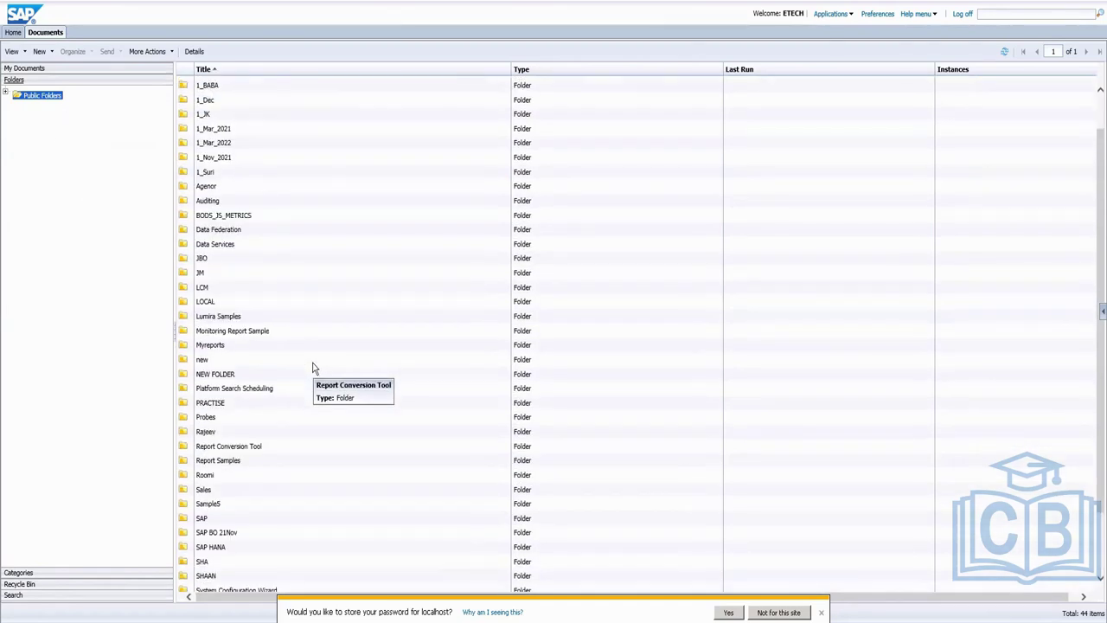
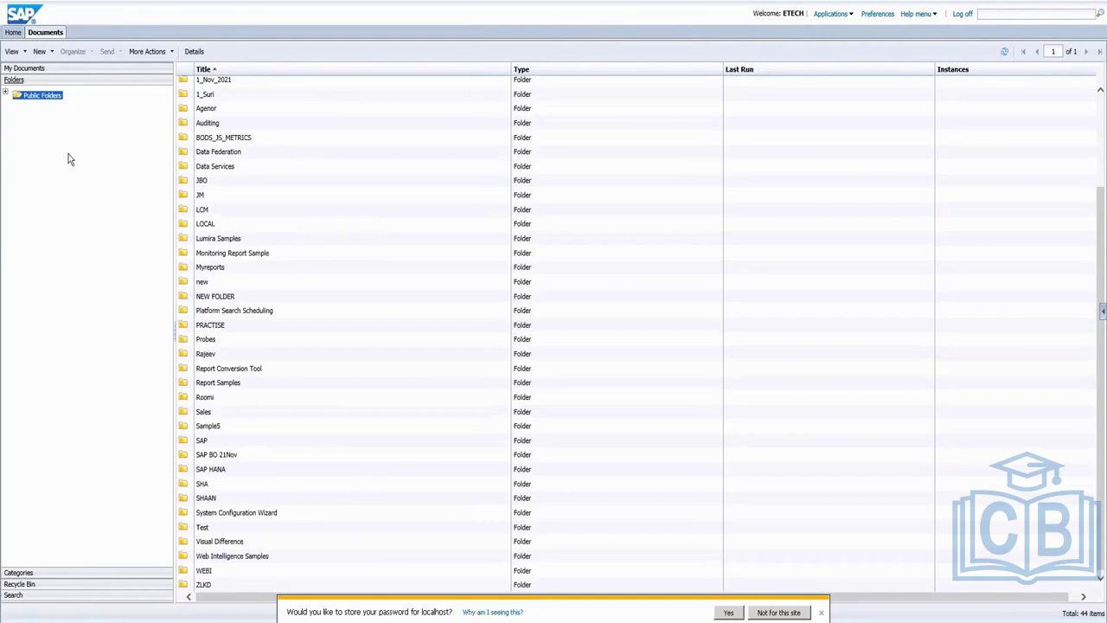
click(26, 69)
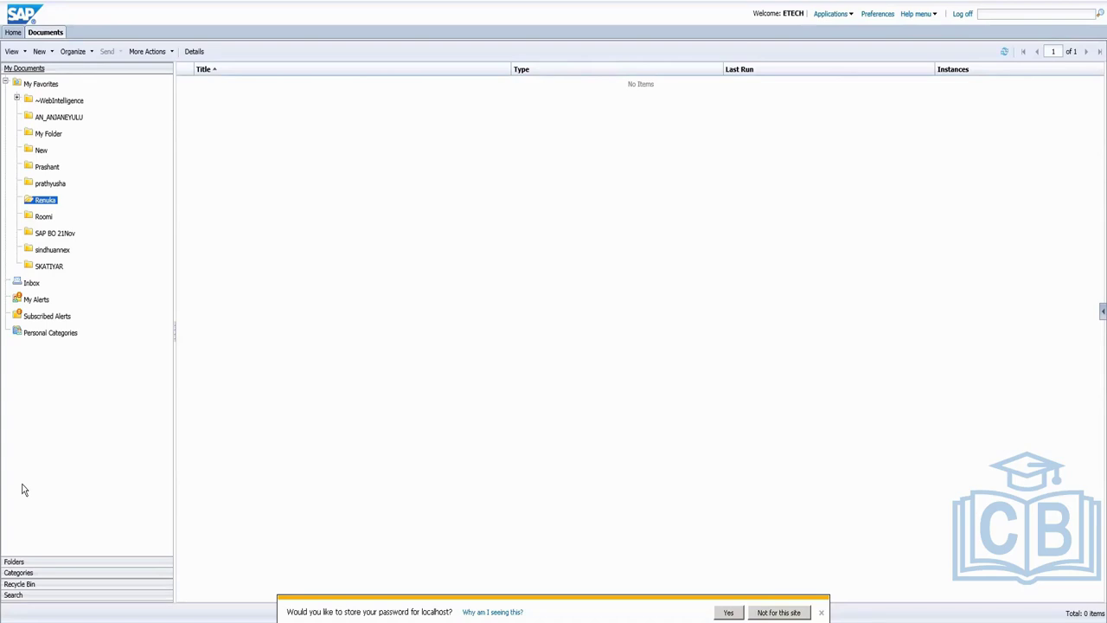
- Launch Web Intelligence from the home page and start creating a new document
click(12, 36)
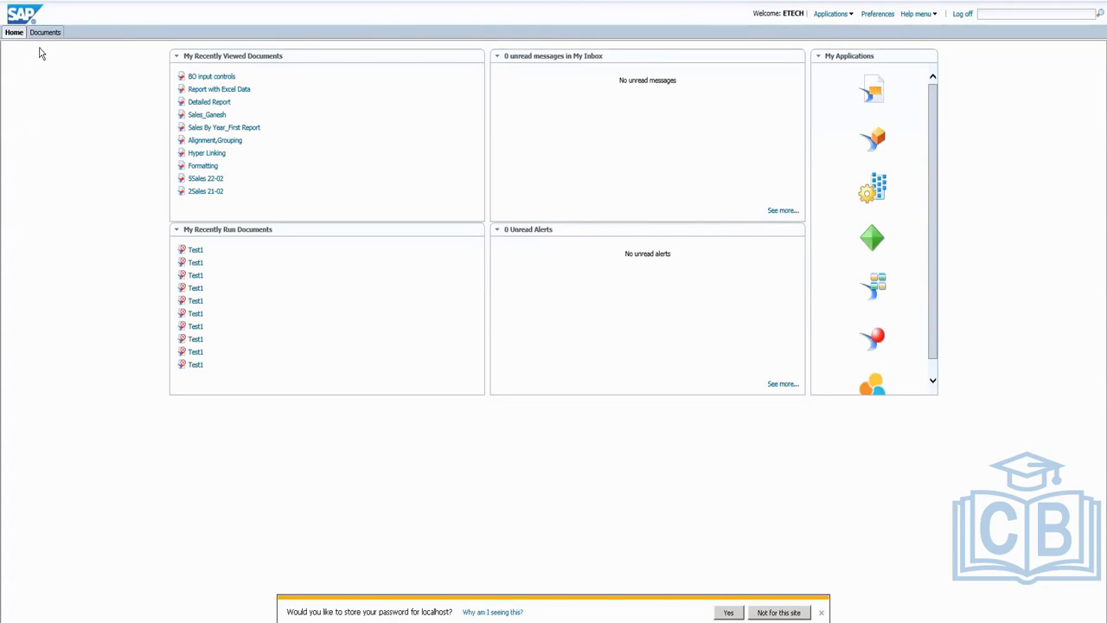
click(832, 13)
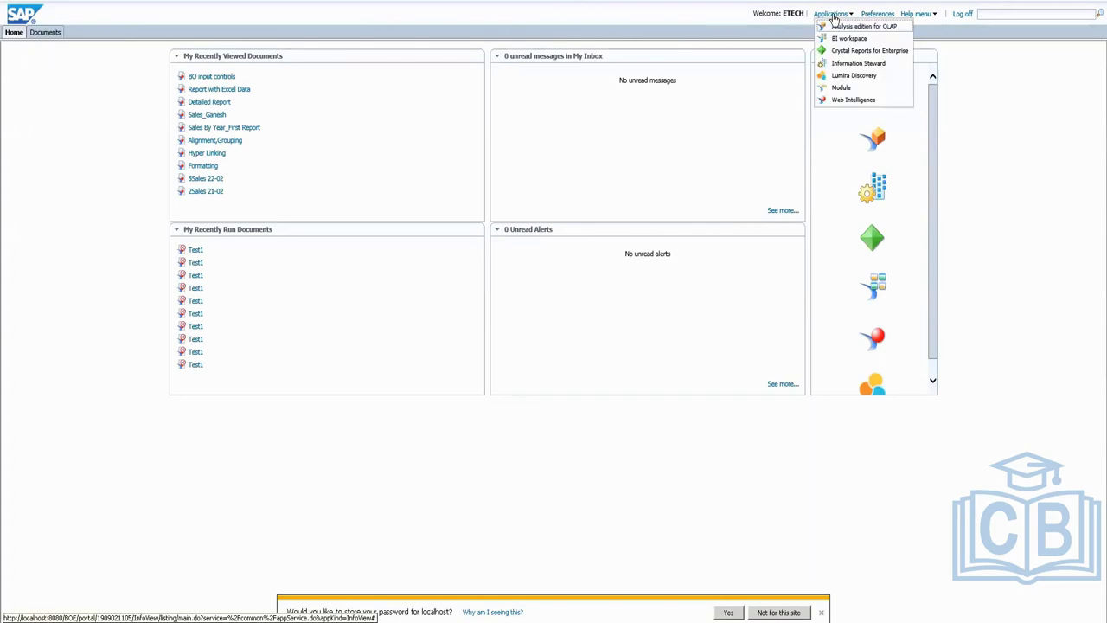
click(836, 100)
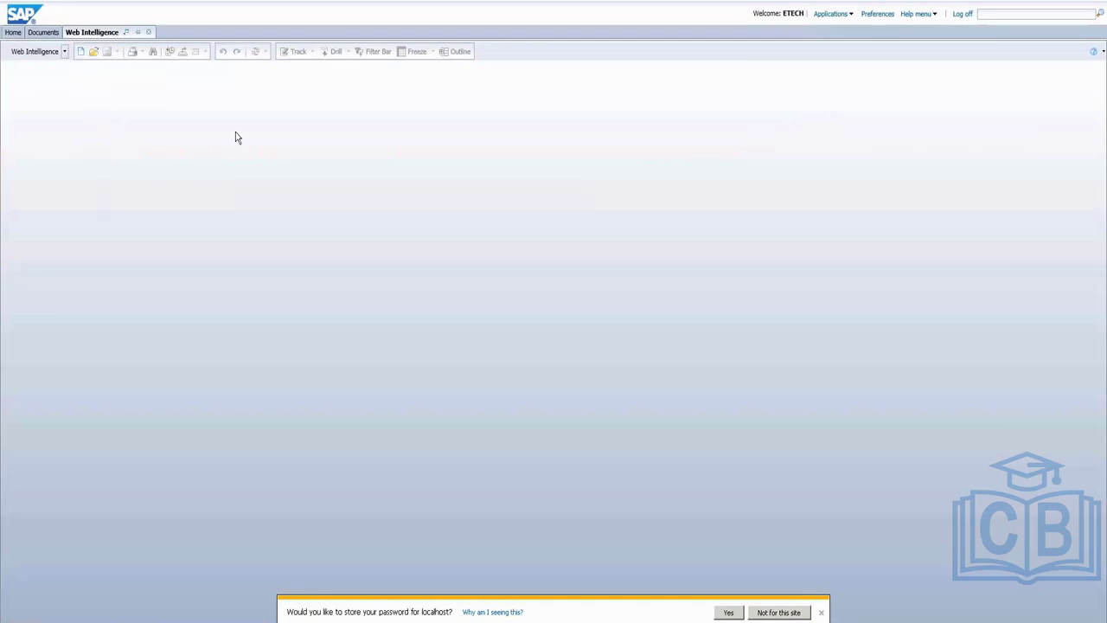
click(79, 52)
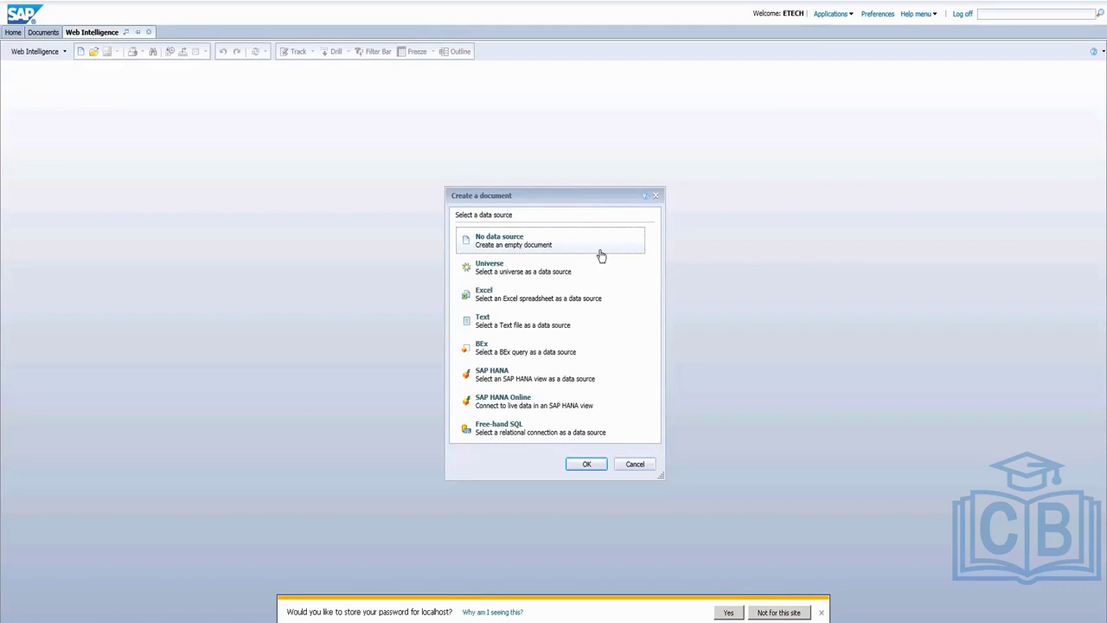
- Examine the Universe and Excel data source options, check the public folders and return to the new document
click(487, 274)
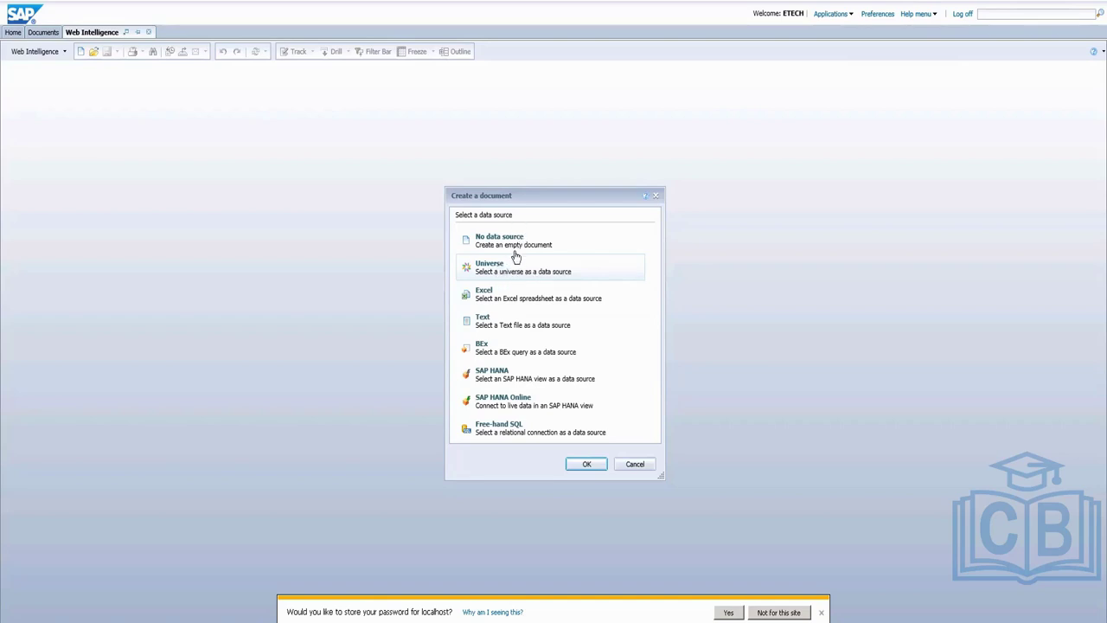
click(502, 305)
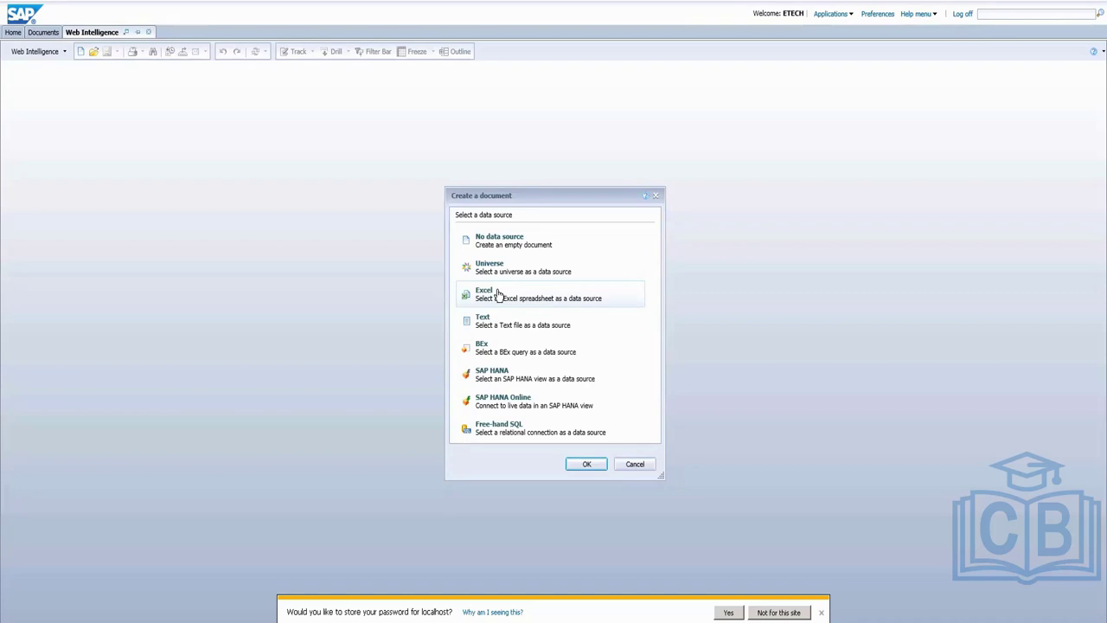
click(41, 33)
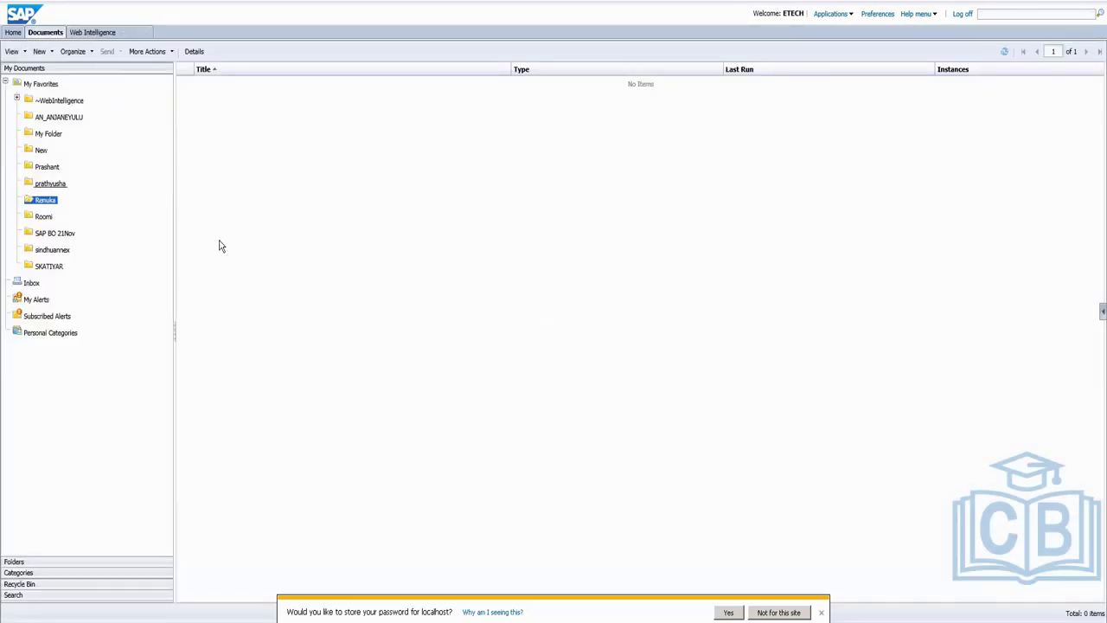
click(14, 562)
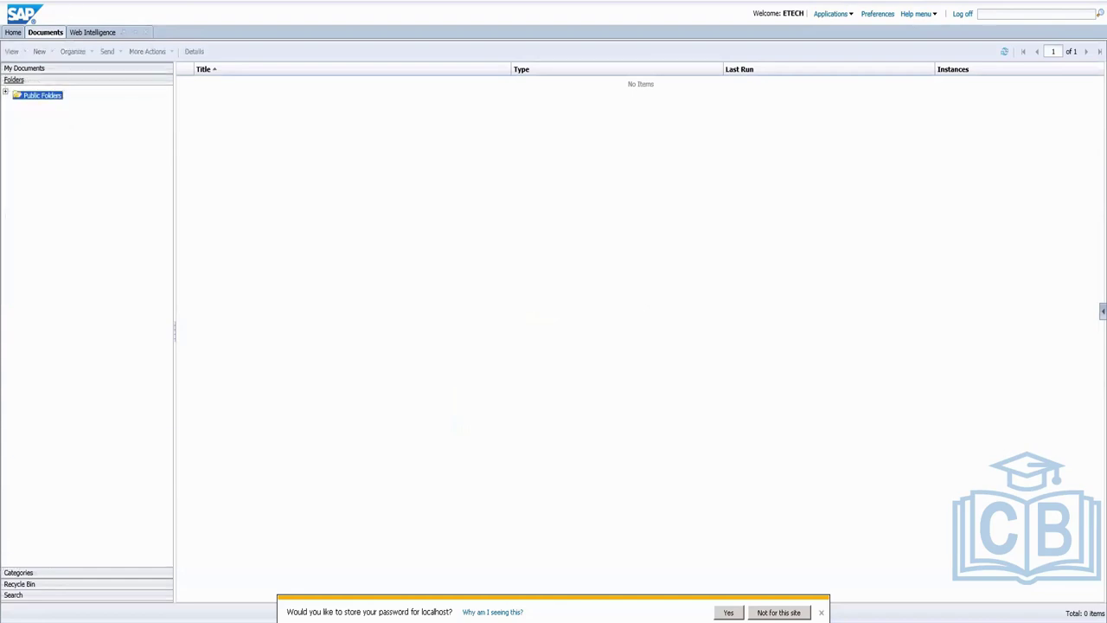
click(87, 33)
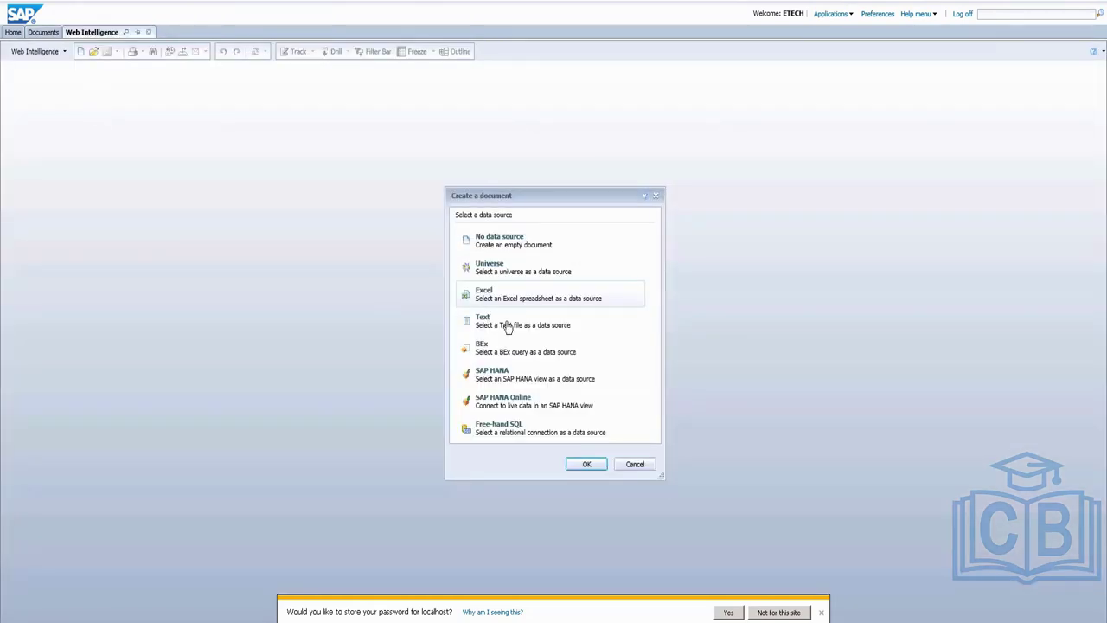
- Examine the Text, BEx, SAP HANA and SAP HANA Online data source options and compare BEx with Universe
click(507, 325)
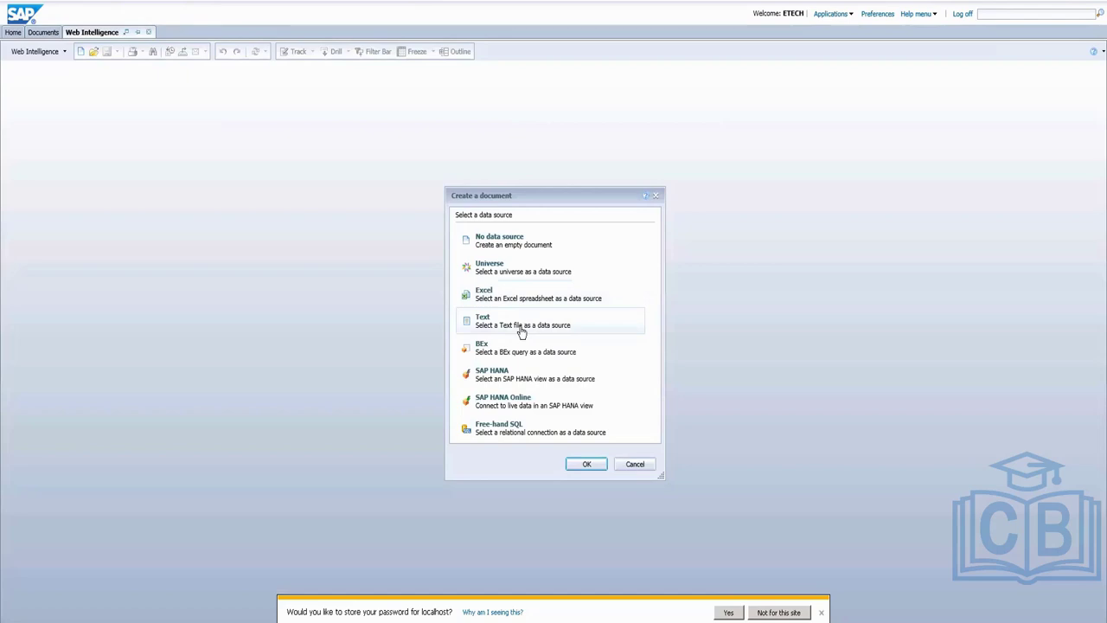
click(495, 357)
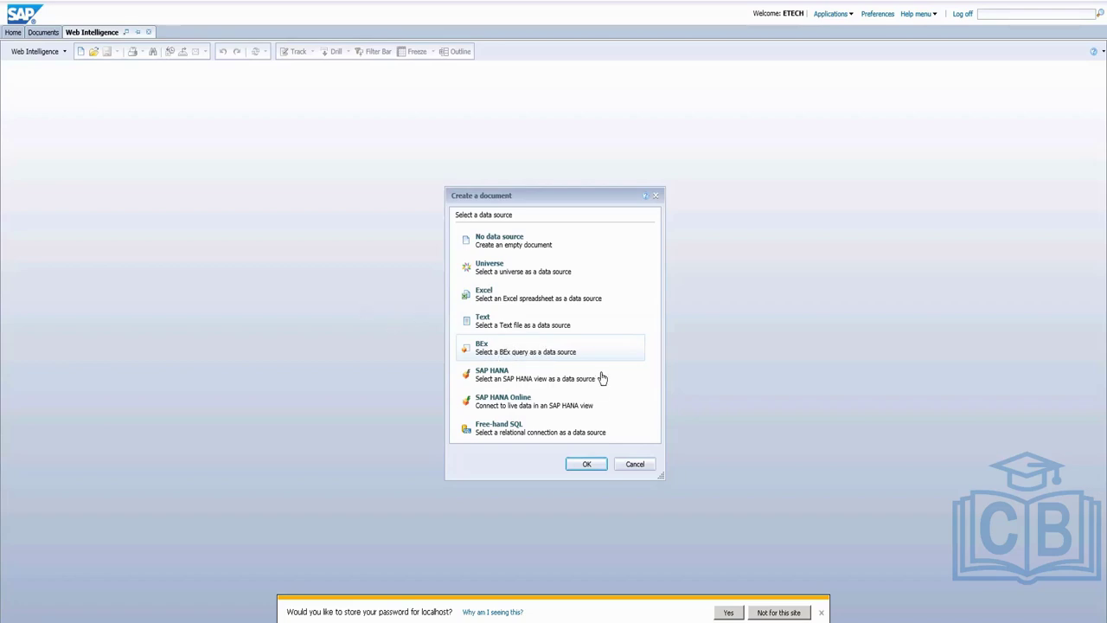
click(512, 380)
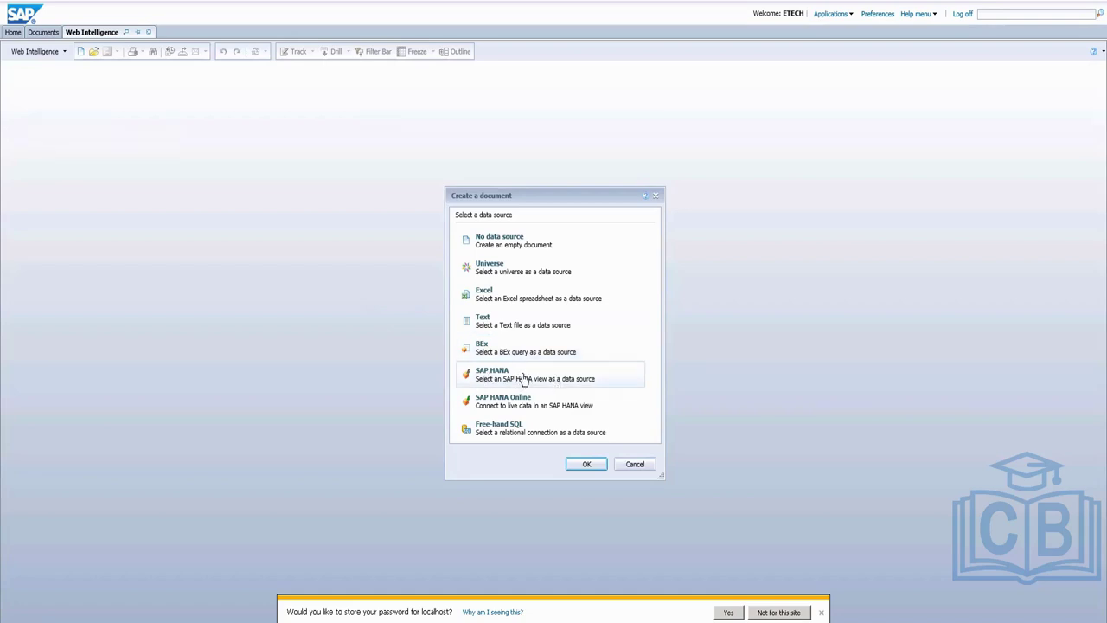
click(517, 405)
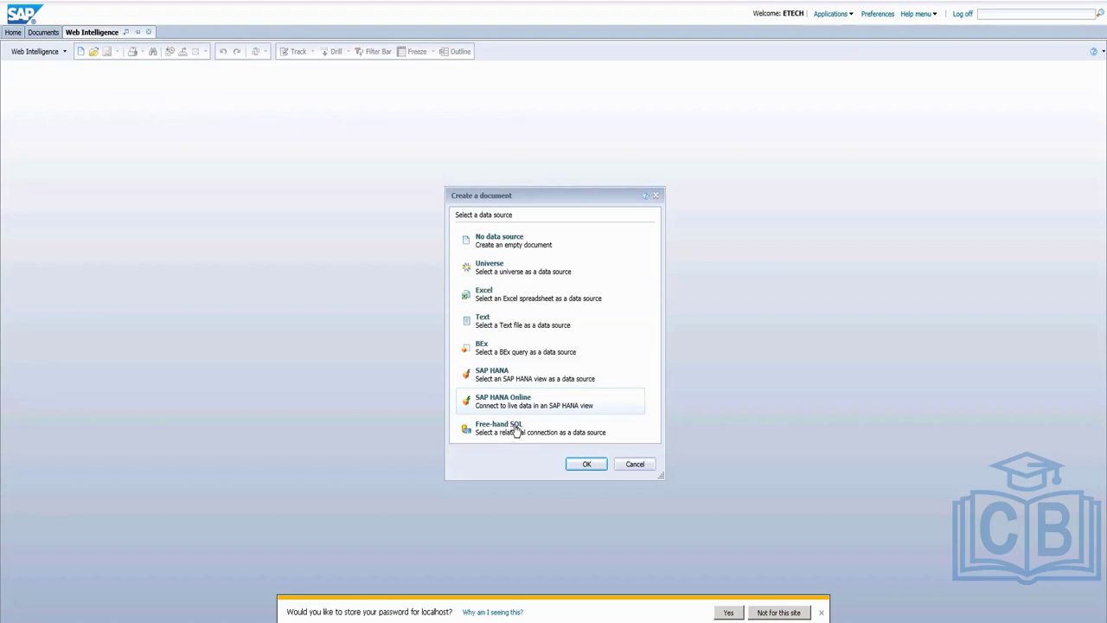
click(502, 272)
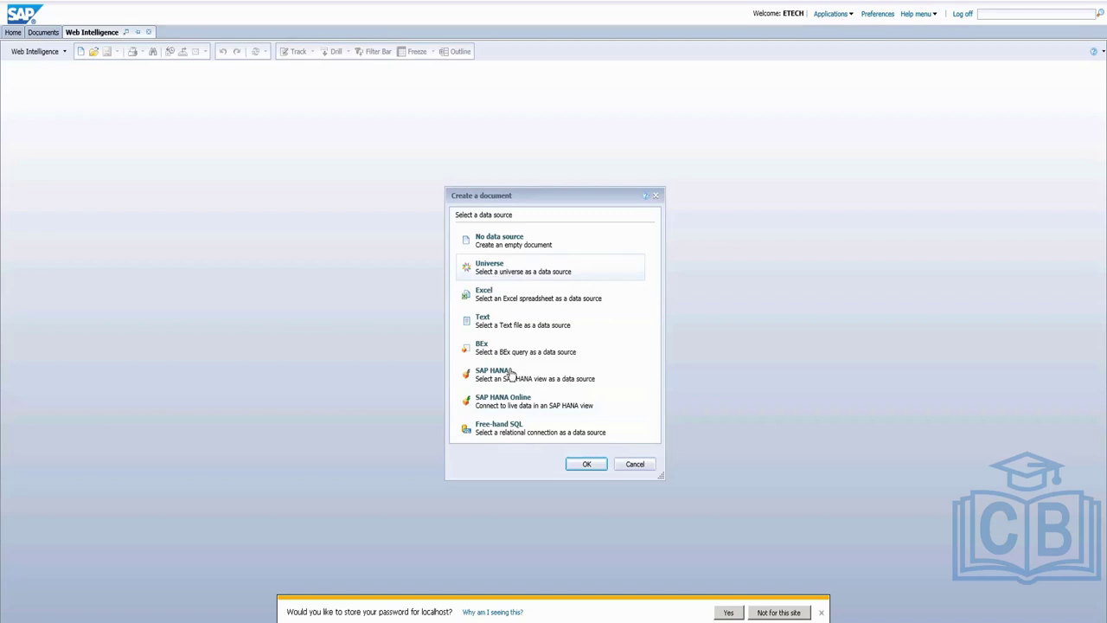
click(495, 349)
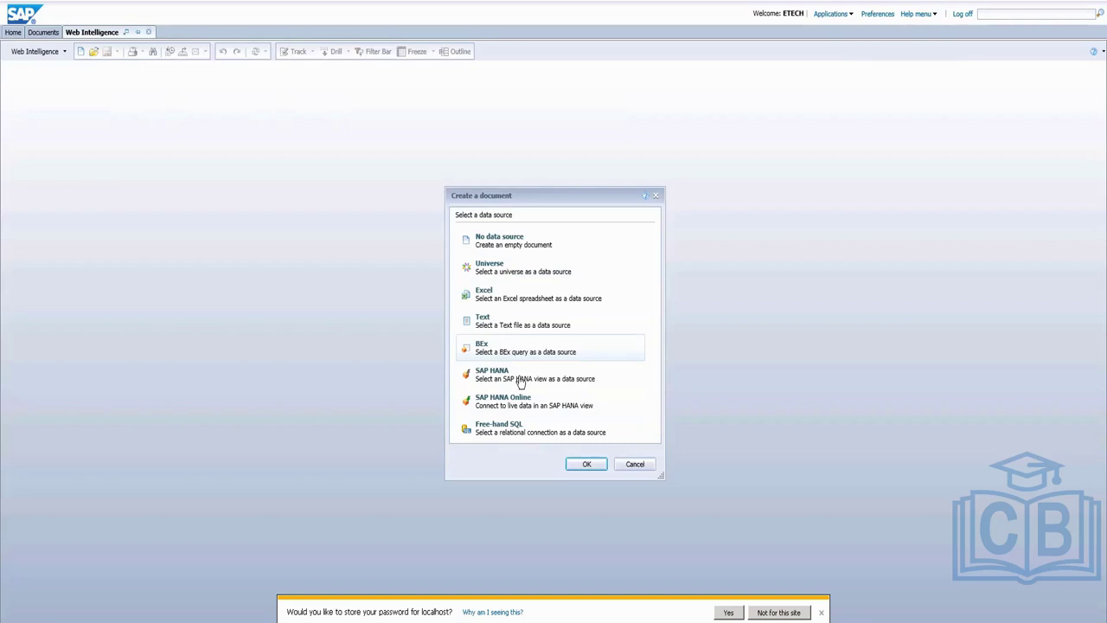
click(494, 270)
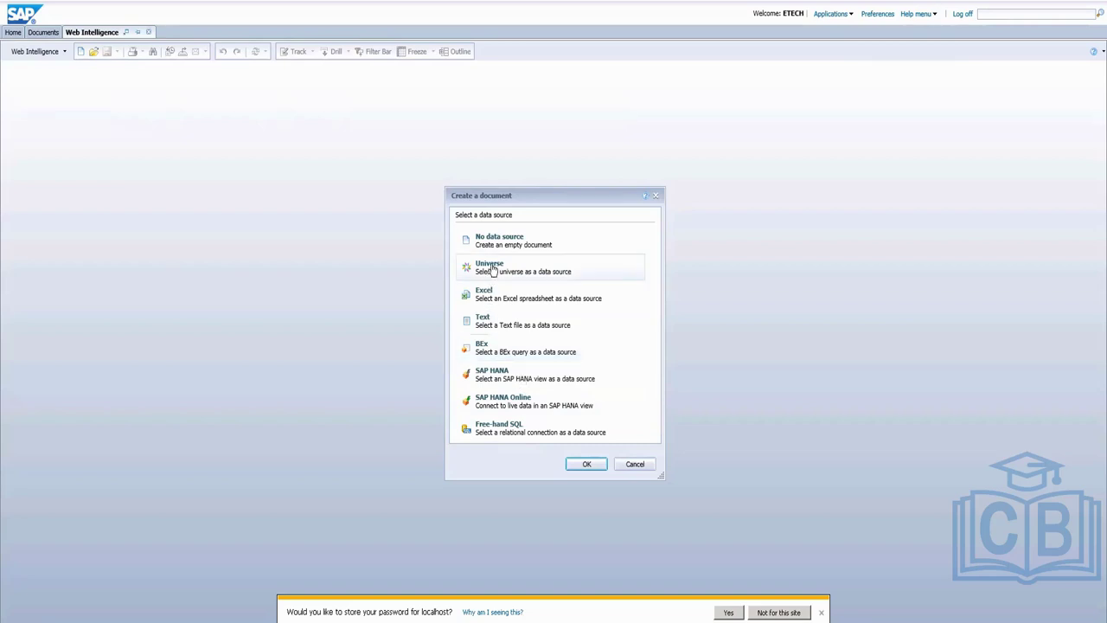
click(500, 356)
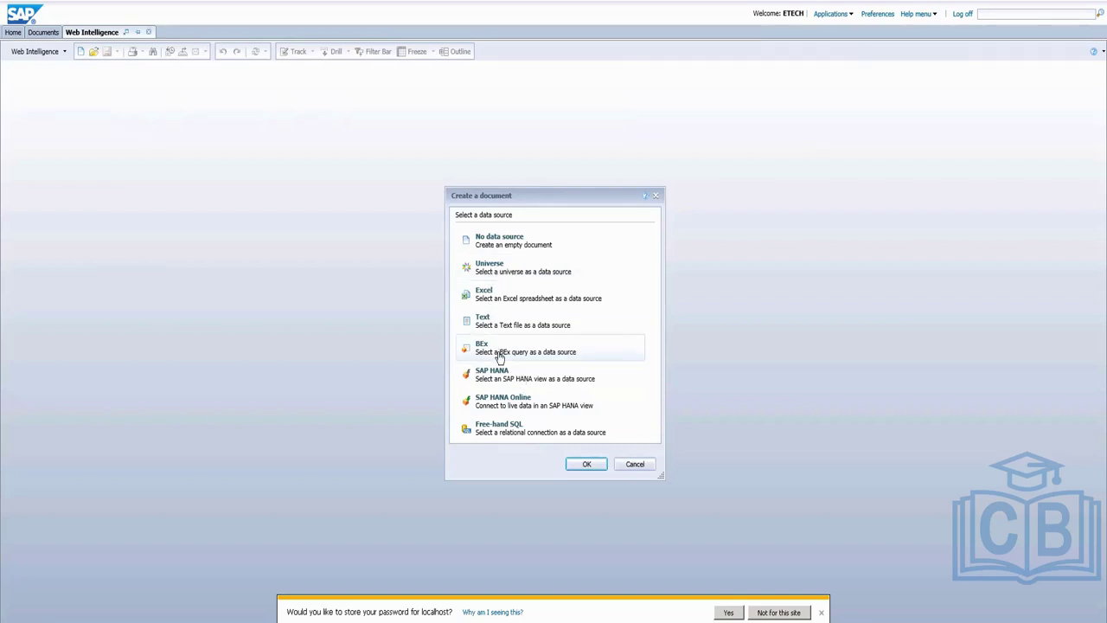
click(504, 272)
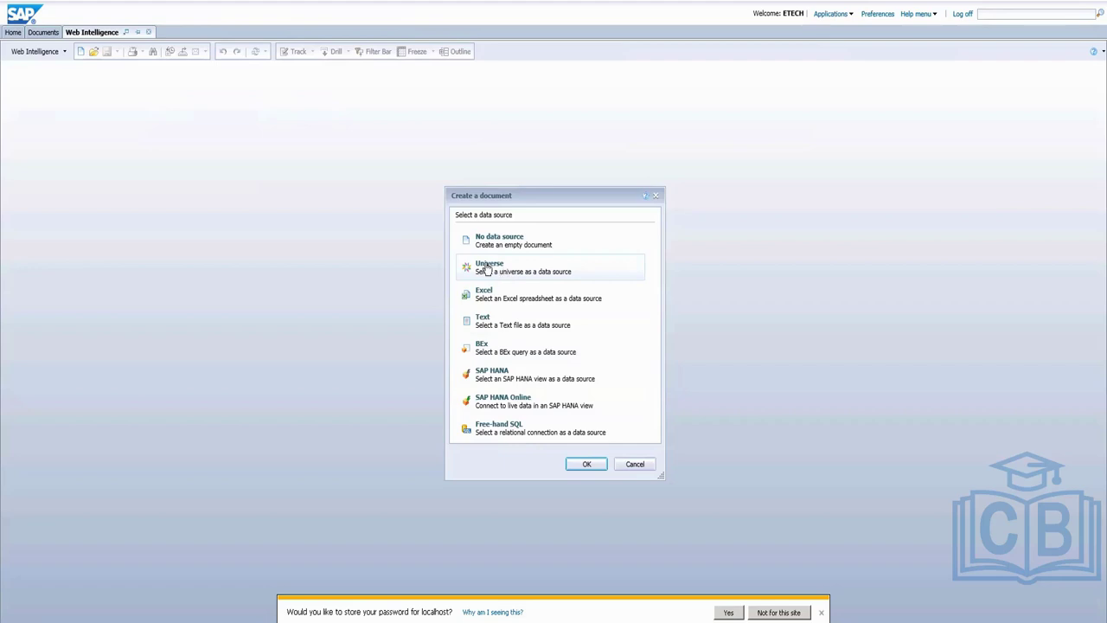
click(496, 358)
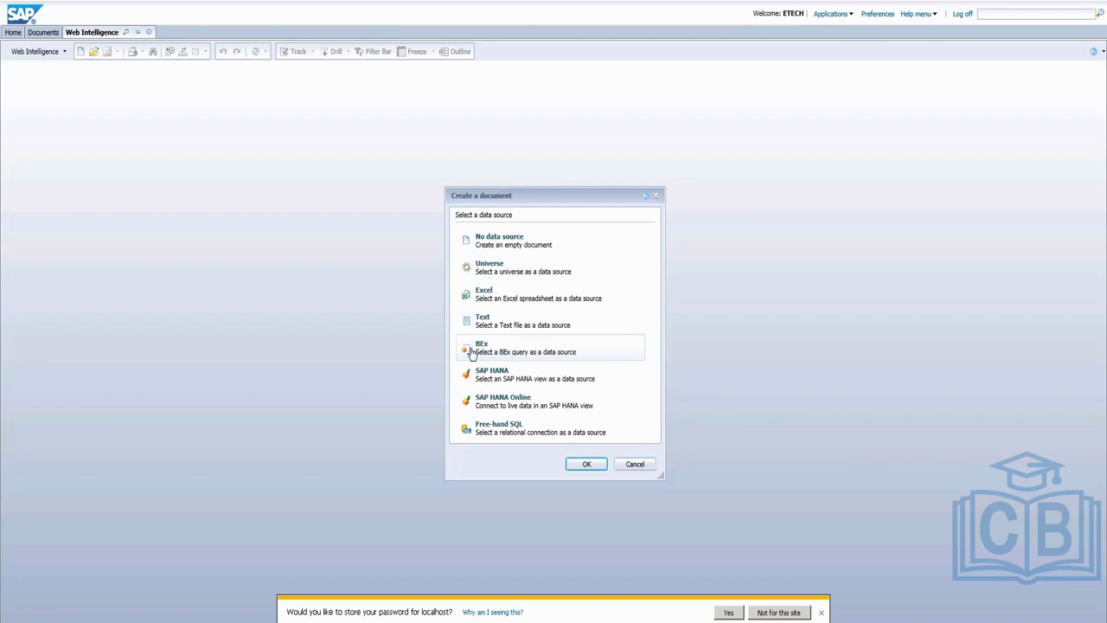
click(502, 274)
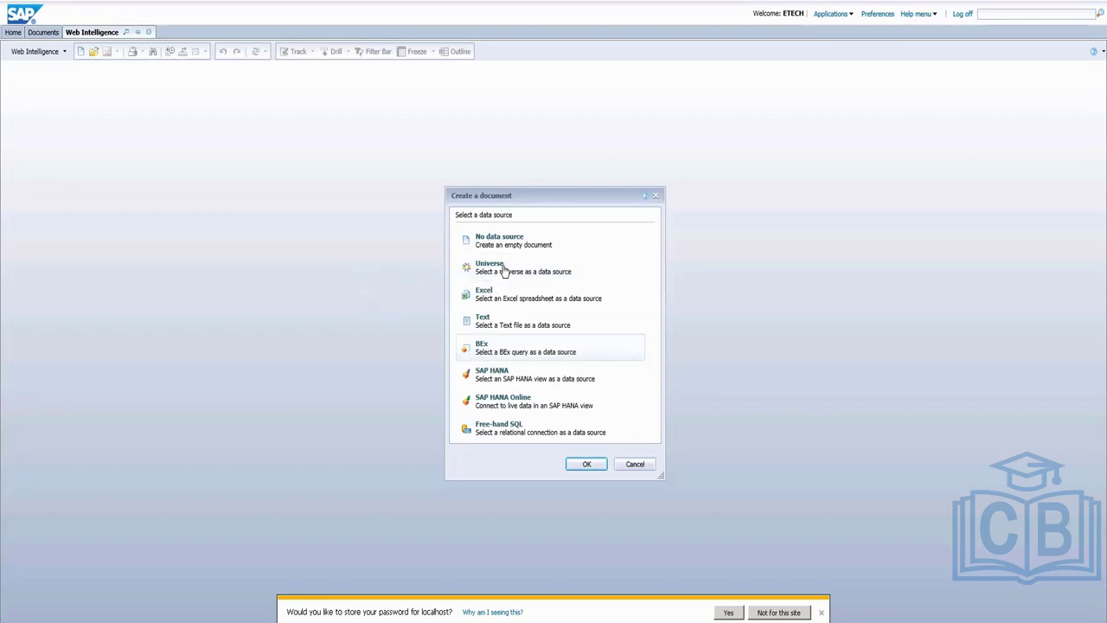
- Choose Universe as the data source and base the new document on the eFashion universe with revision 132
click(504, 271)
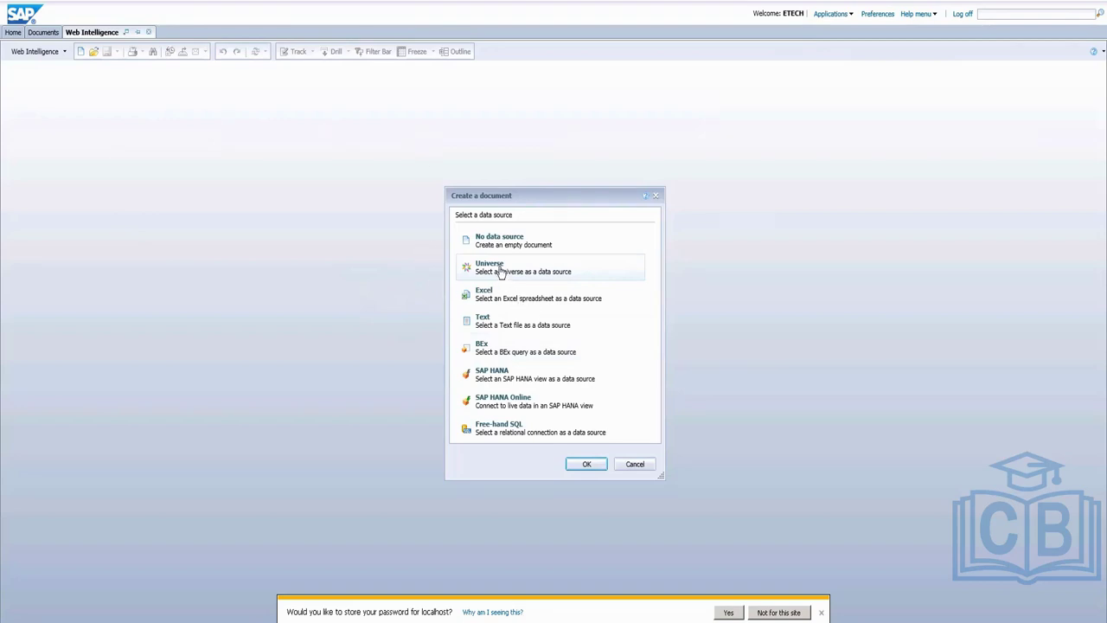
double_click(511, 272)
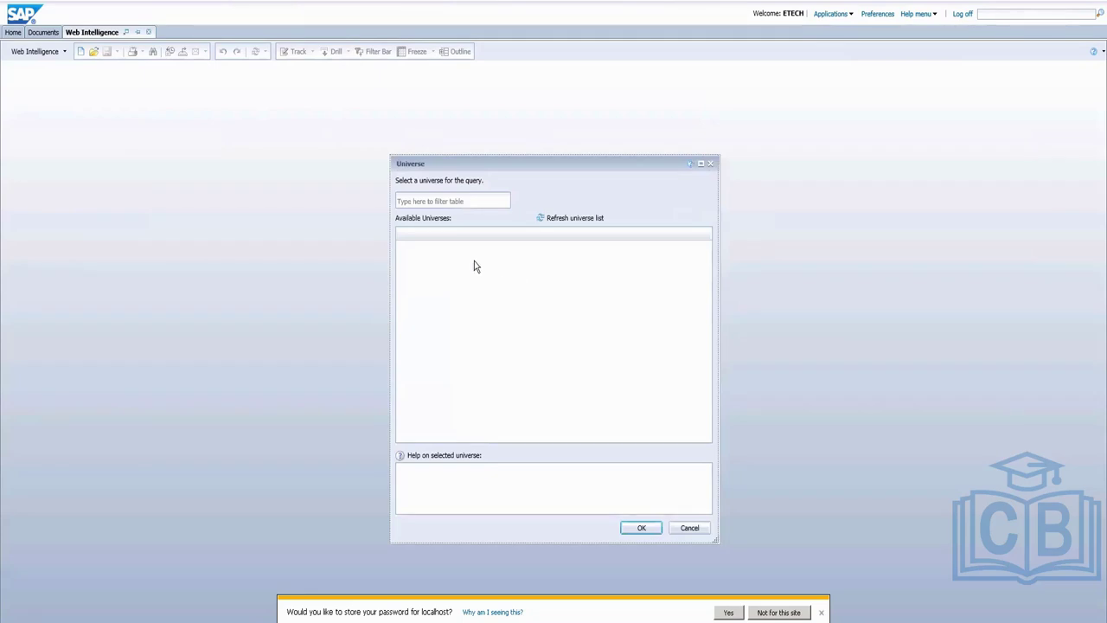
scroll(481, 314, down, 5)
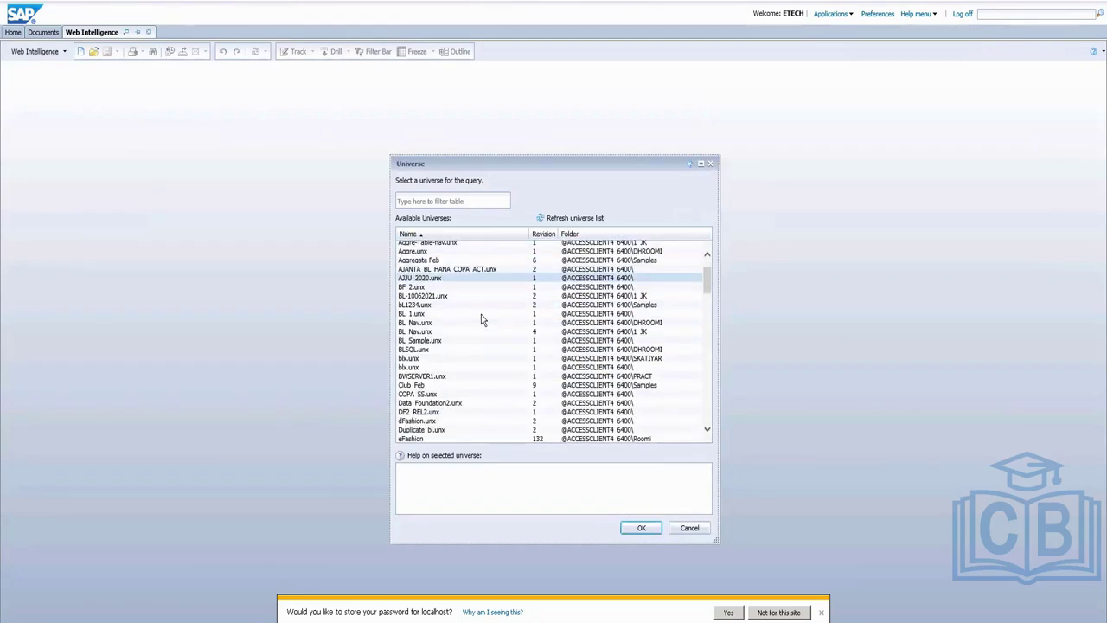
scroll(481, 329, down, 1)
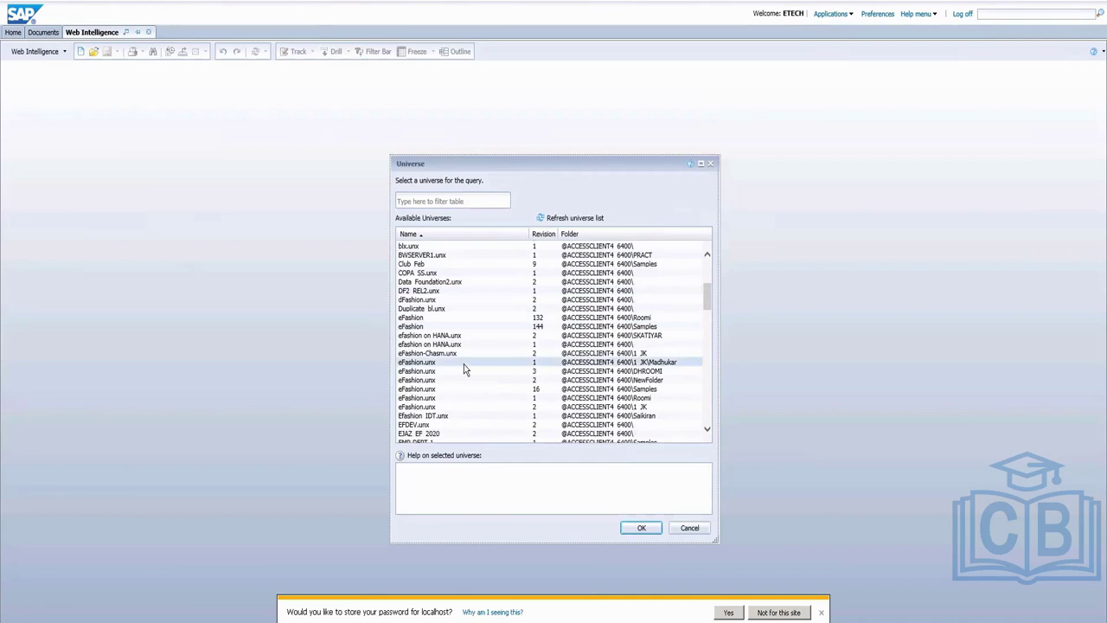
scroll(467, 381, down, 2)
scroll(467, 381, down, 2)
scroll(467, 377, down, 4)
scroll(469, 376, up, 9)
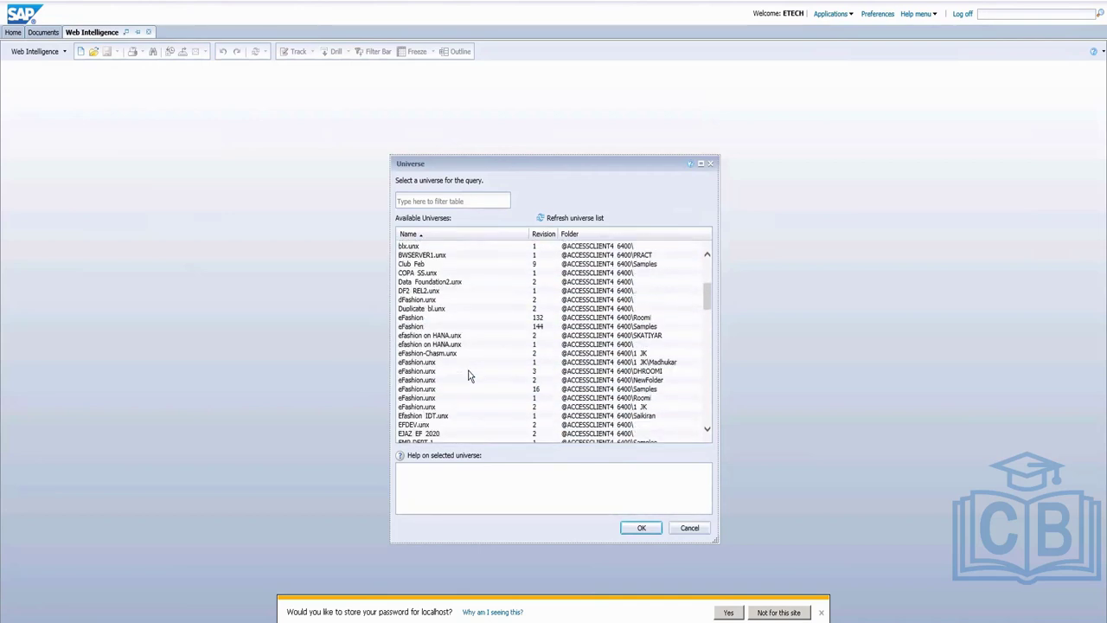
click(422, 319)
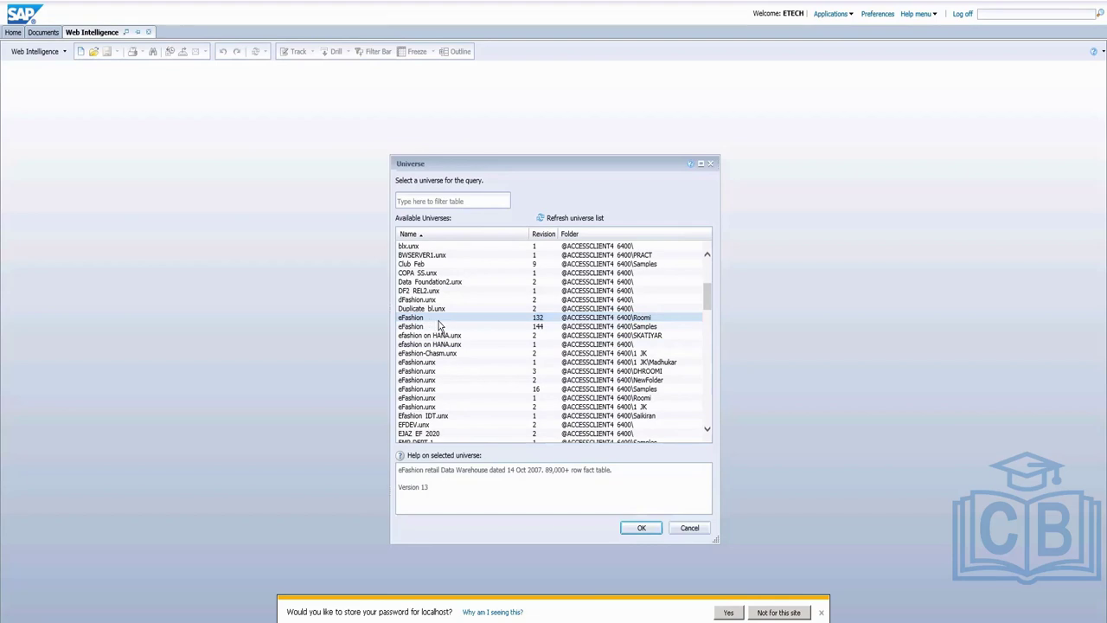
click(638, 528)
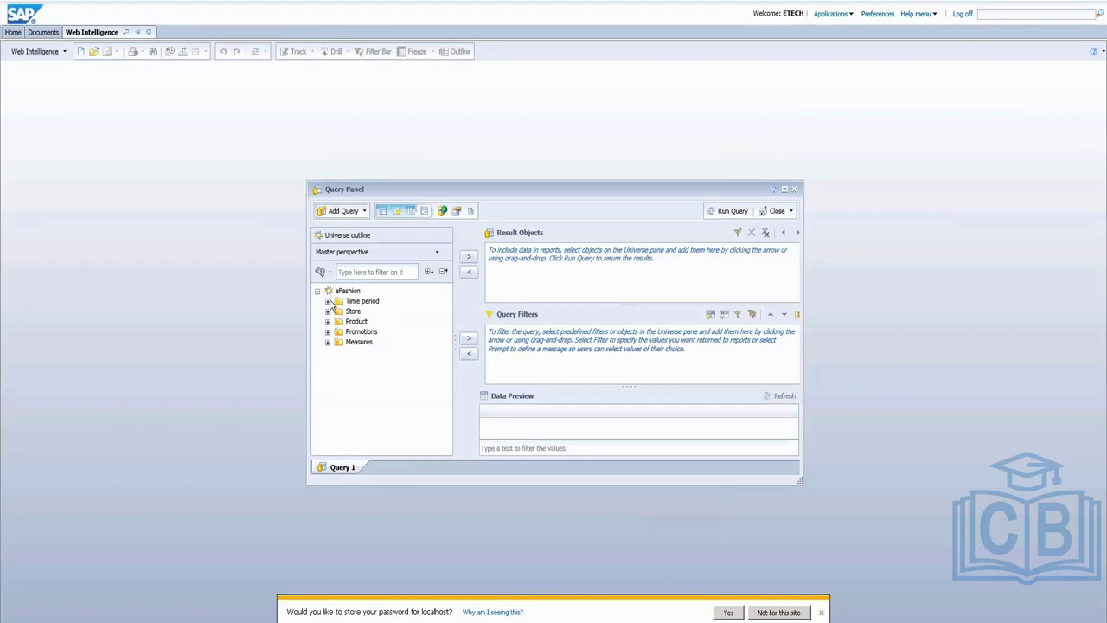
- Examine the objects in the Time period, Store, Product, Promotions and Measures classes of the eFashion universe
click(328, 302)
click(328, 301)
click(328, 311)
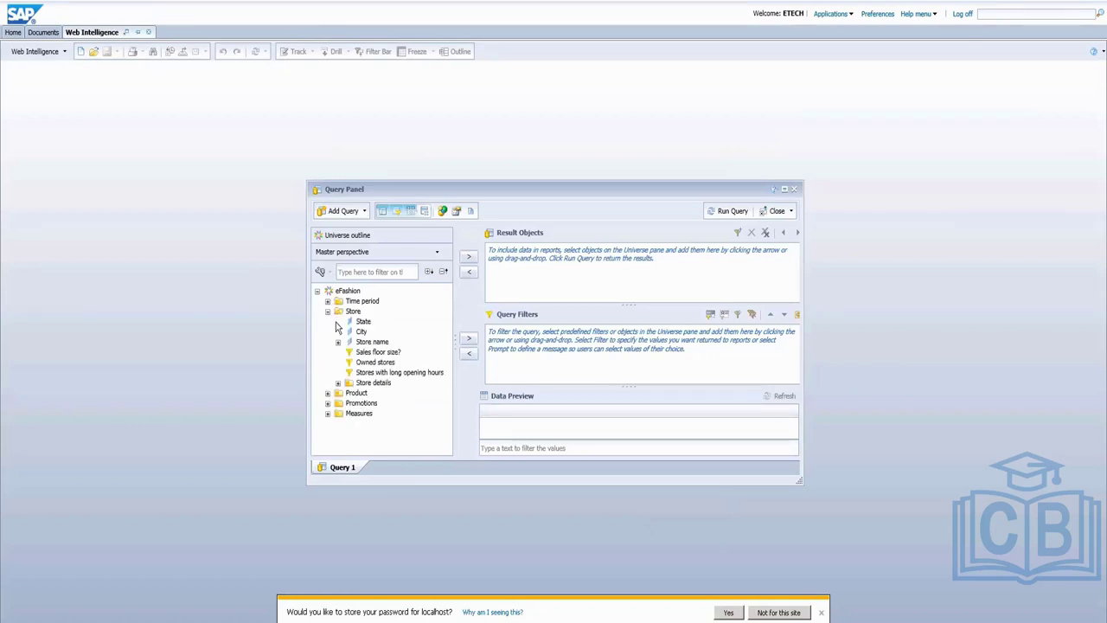
click(328, 393)
scroll(388, 415, down, 3)
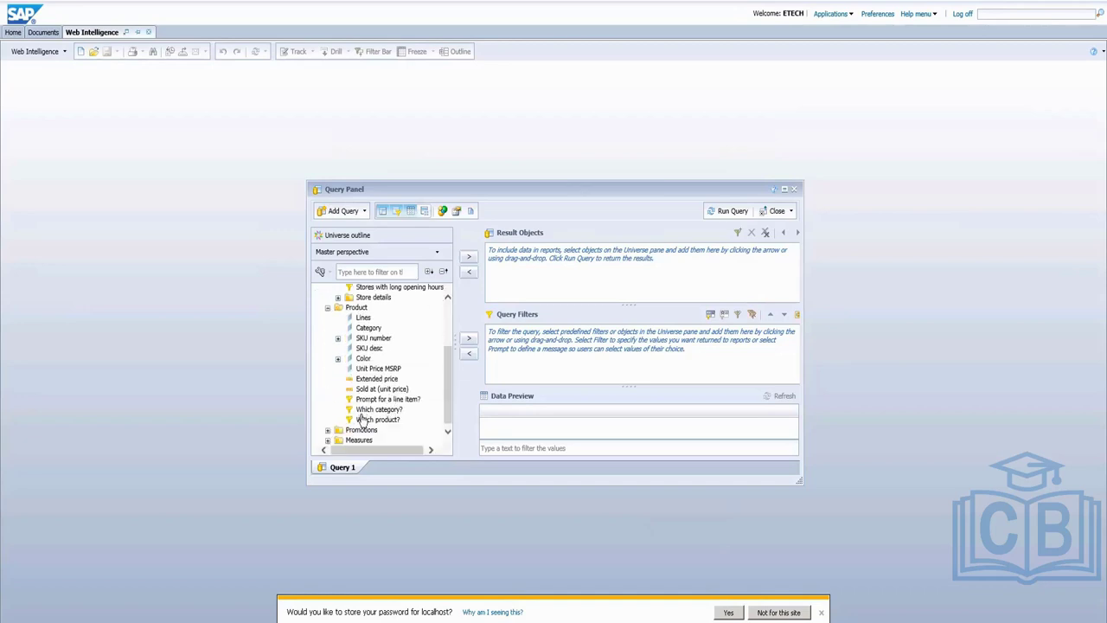
click(328, 429)
scroll(405, 410, down, 1)
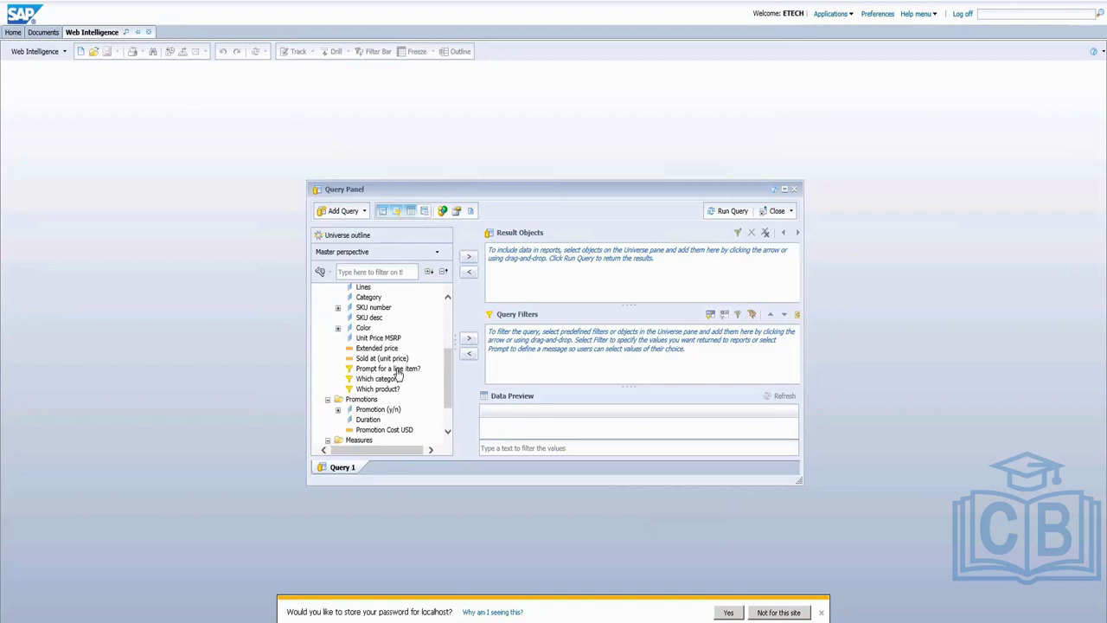
scroll(398, 374, up, 4)
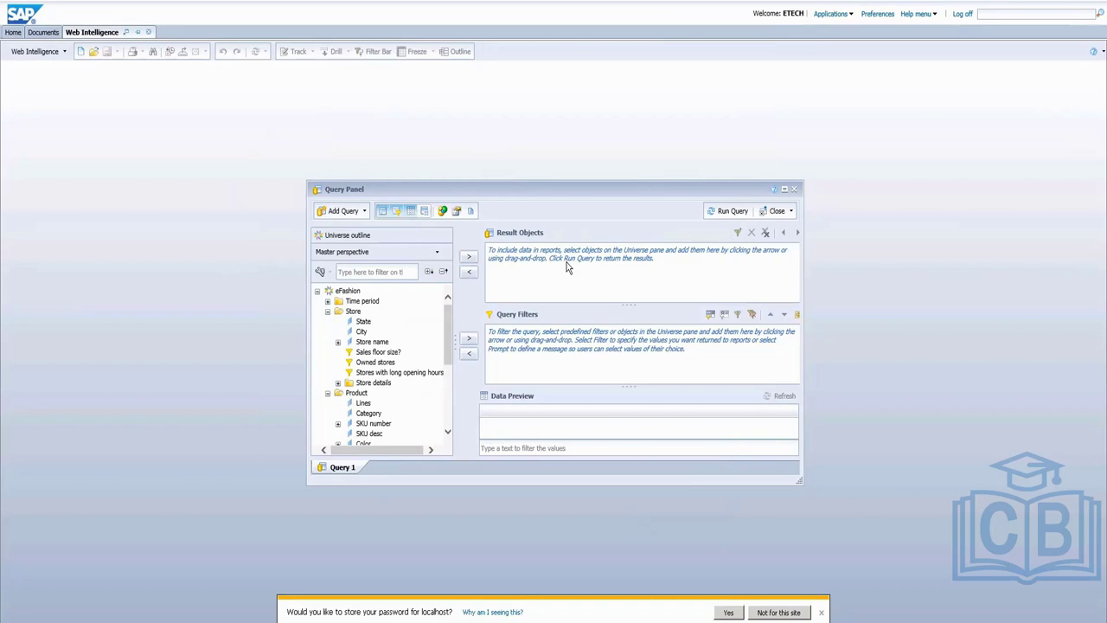
drag(447, 339, 448, 316)
click(327, 301)
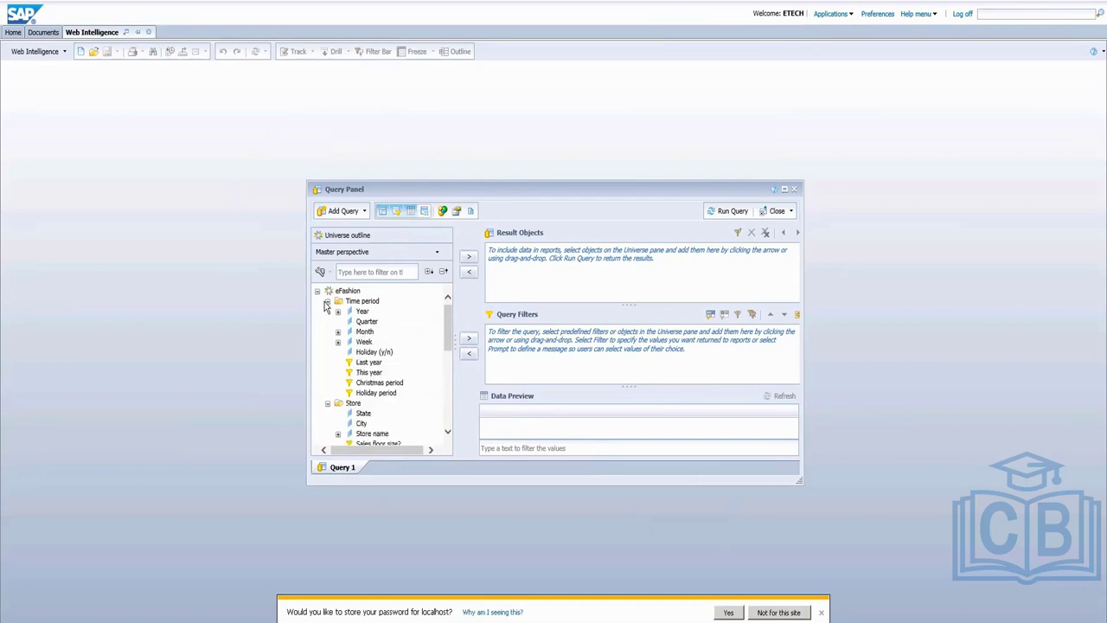
click(327, 301)
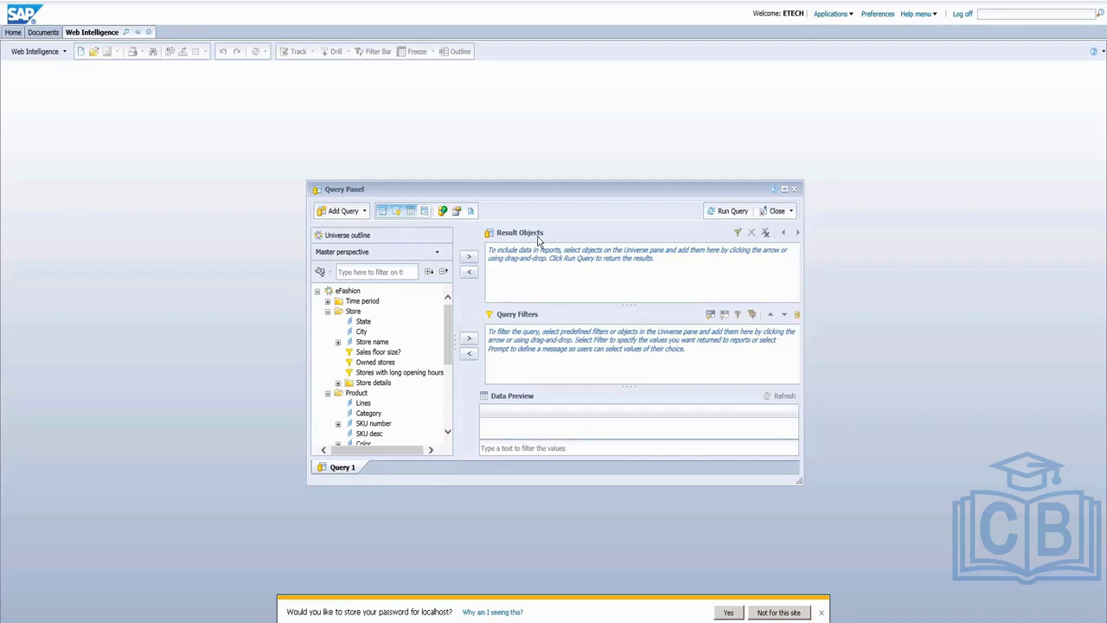
- Add the State dimension and the Sales revenue measure to the query's result objects
click(363, 322)
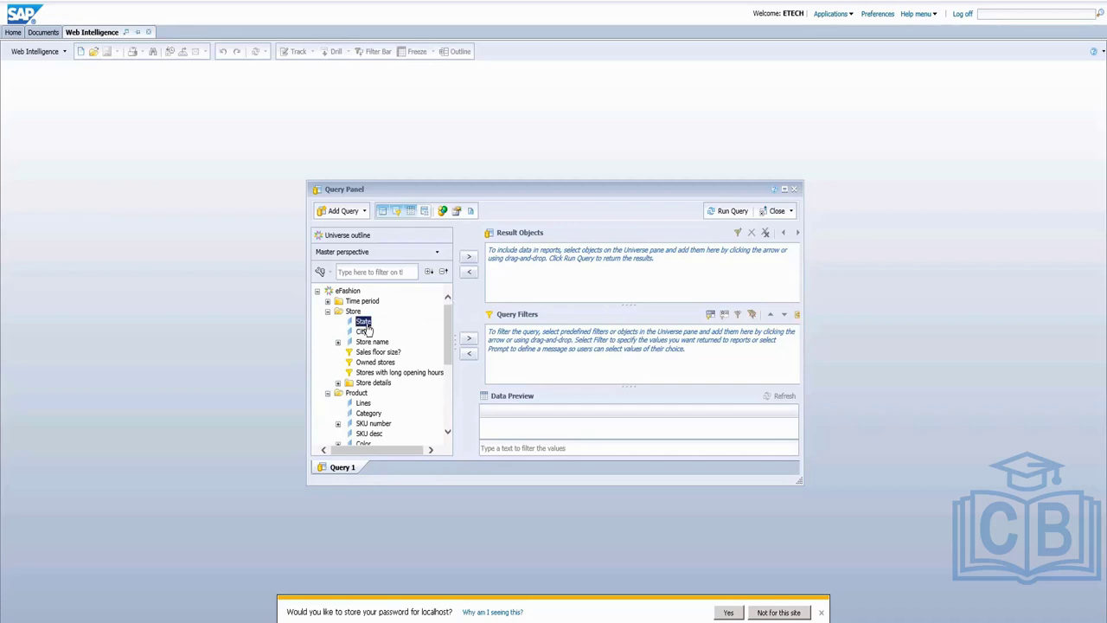
click(469, 259)
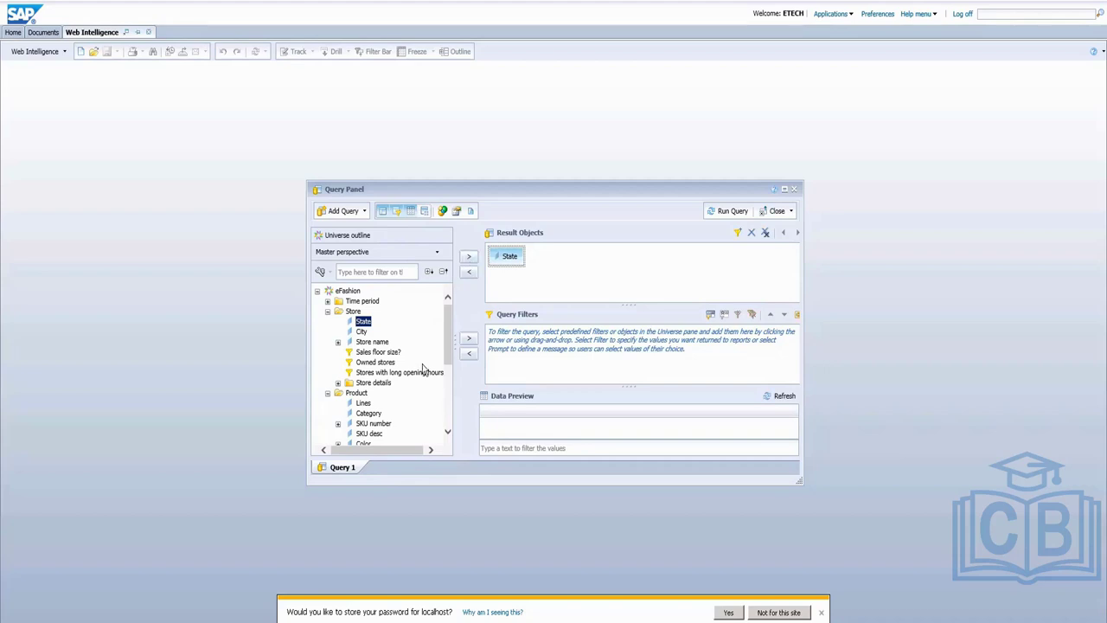
scroll(391, 381, down, 3)
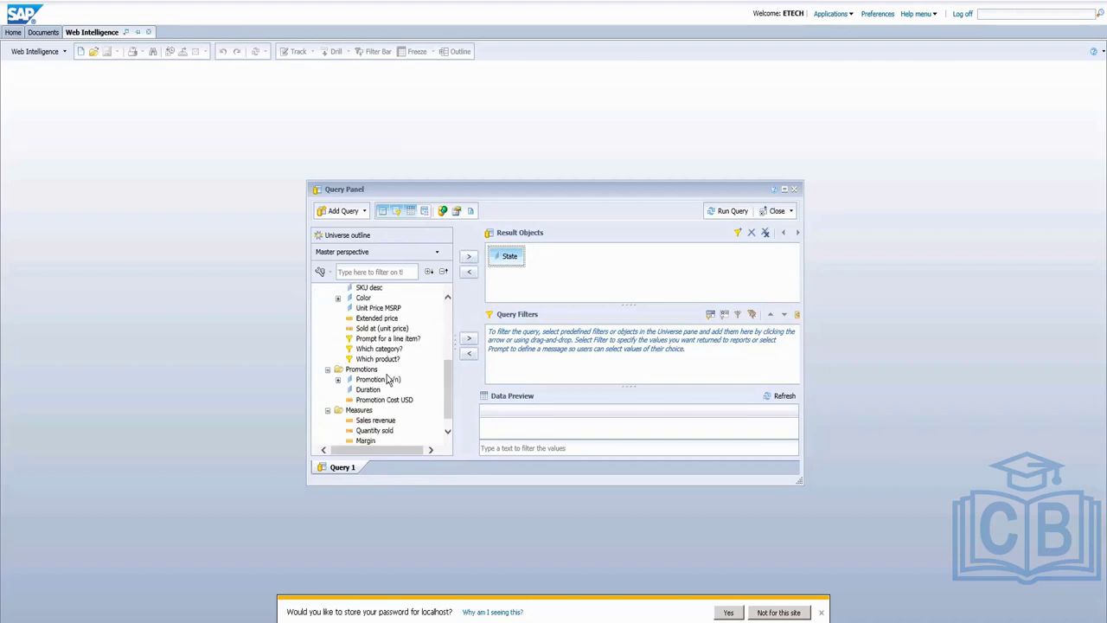
click(375, 420)
click(467, 261)
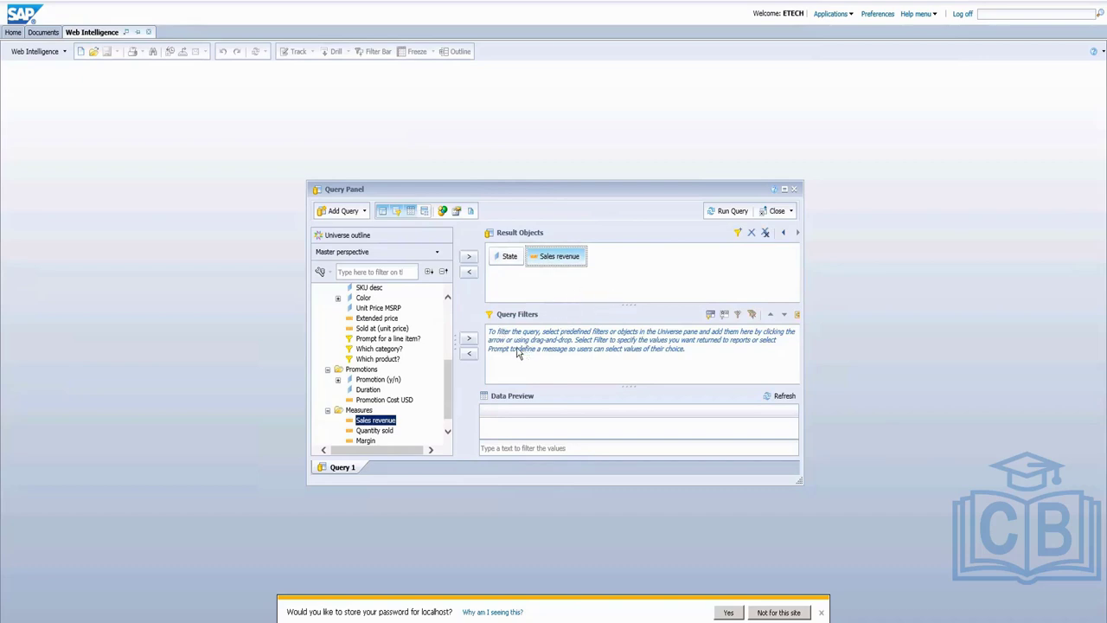
- Add a query filter on Year equal to 2017 and run the query
scroll(371, 328, up, 4)
scroll(367, 323, up, 1)
scroll(362, 322, down, 1)
scroll(363, 318, up, 1)
click(327, 301)
click(363, 311)
click(470, 340)
click(547, 346)
text(2017)
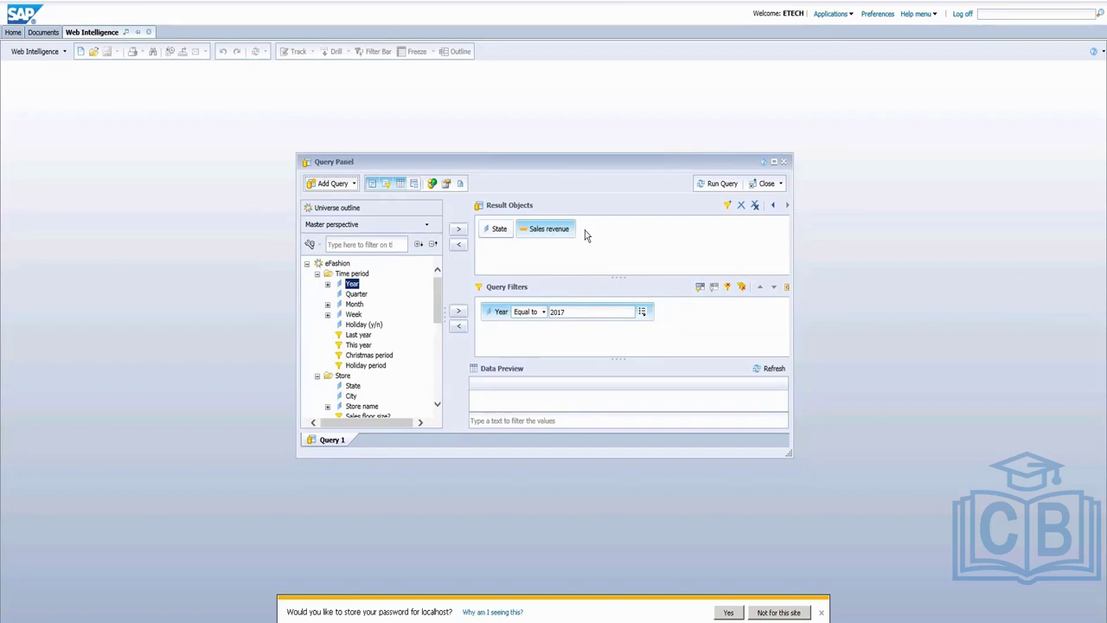
click(716, 187)
- Open the saved BO input controls document from the ~WebIntelligence folder in My Documents and switch it to Design mode
click(43, 33)
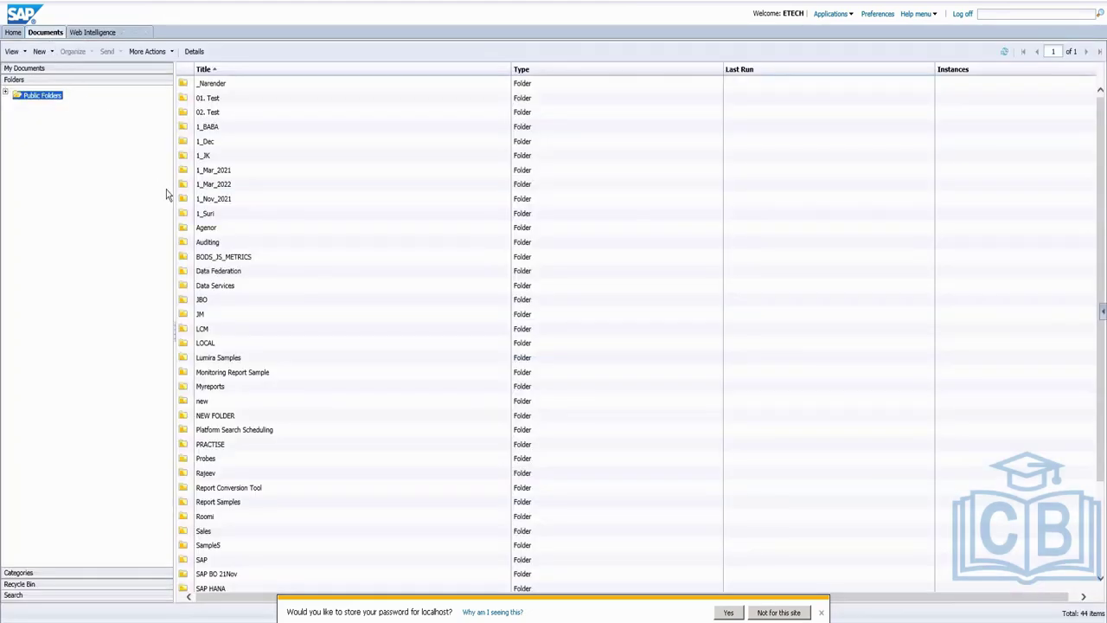
click(24, 68)
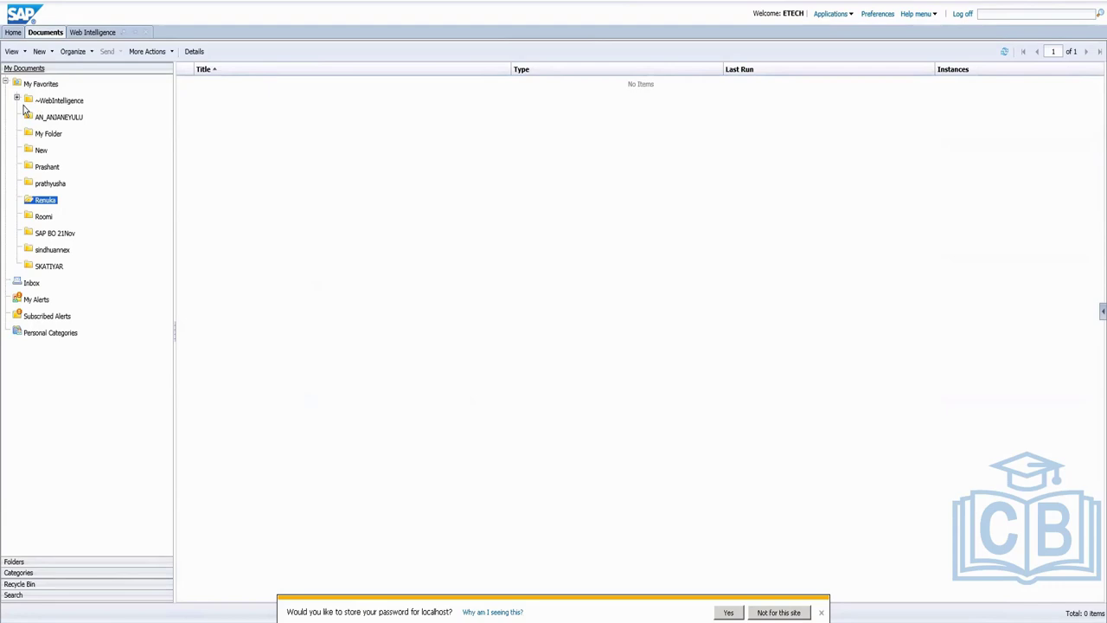
click(60, 101)
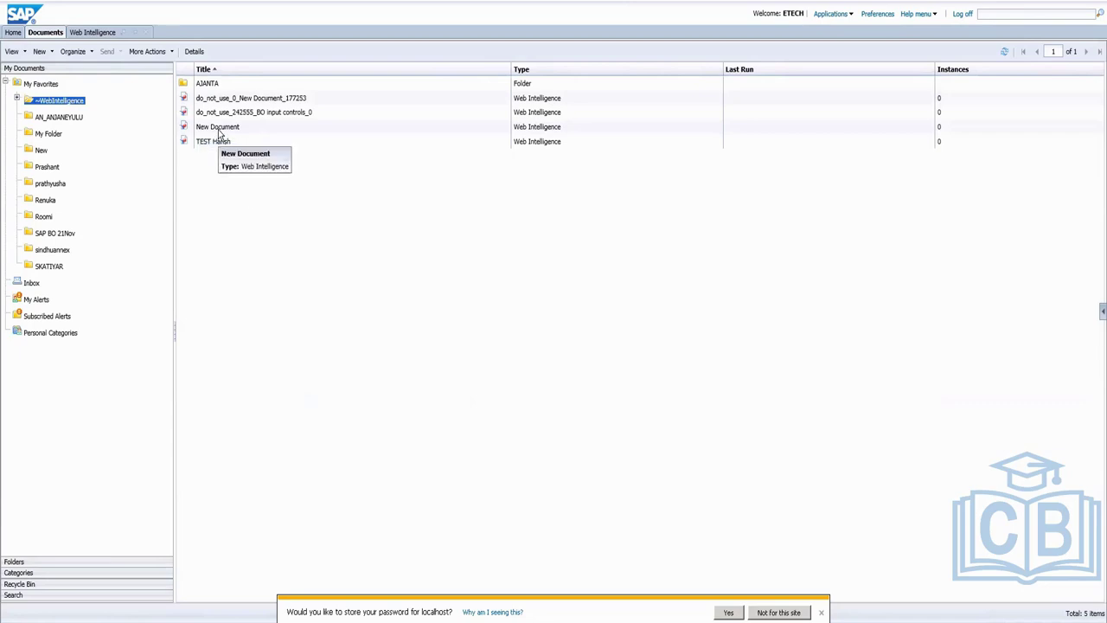
double_click(253, 112)
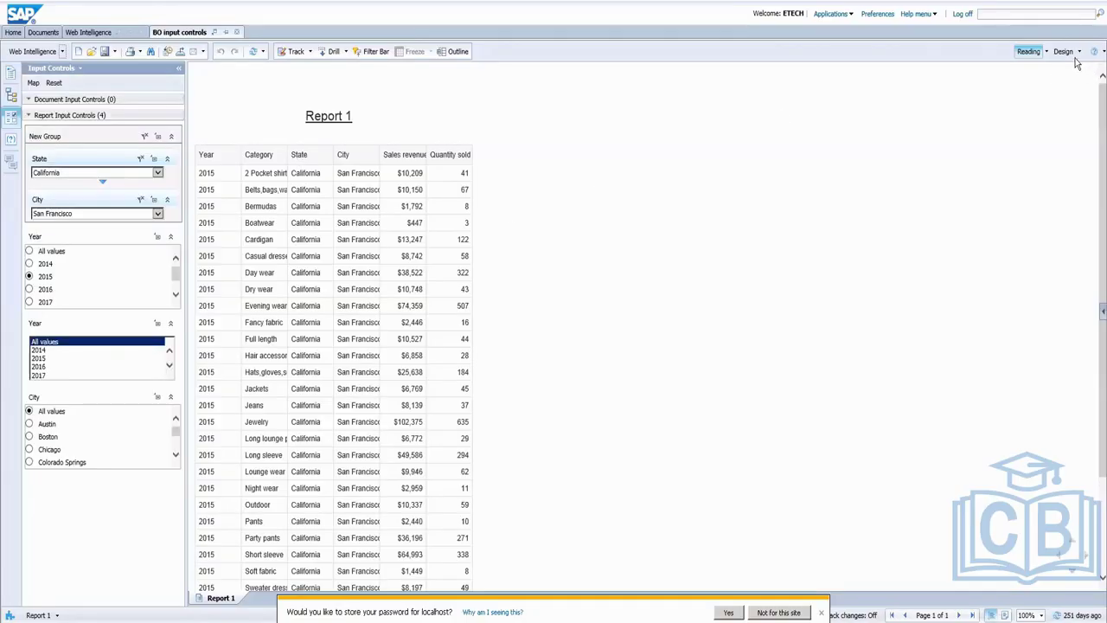
click(1059, 51)
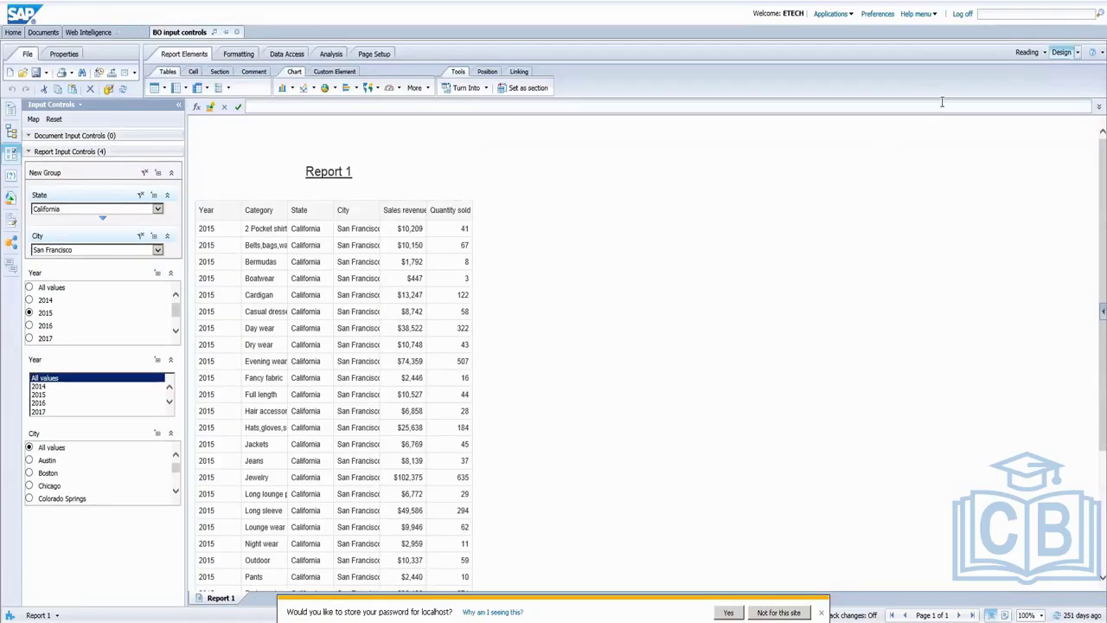
- Filter the report with the Year radio-button input control, trying 2016 and finishing on 2018
click(467, 278)
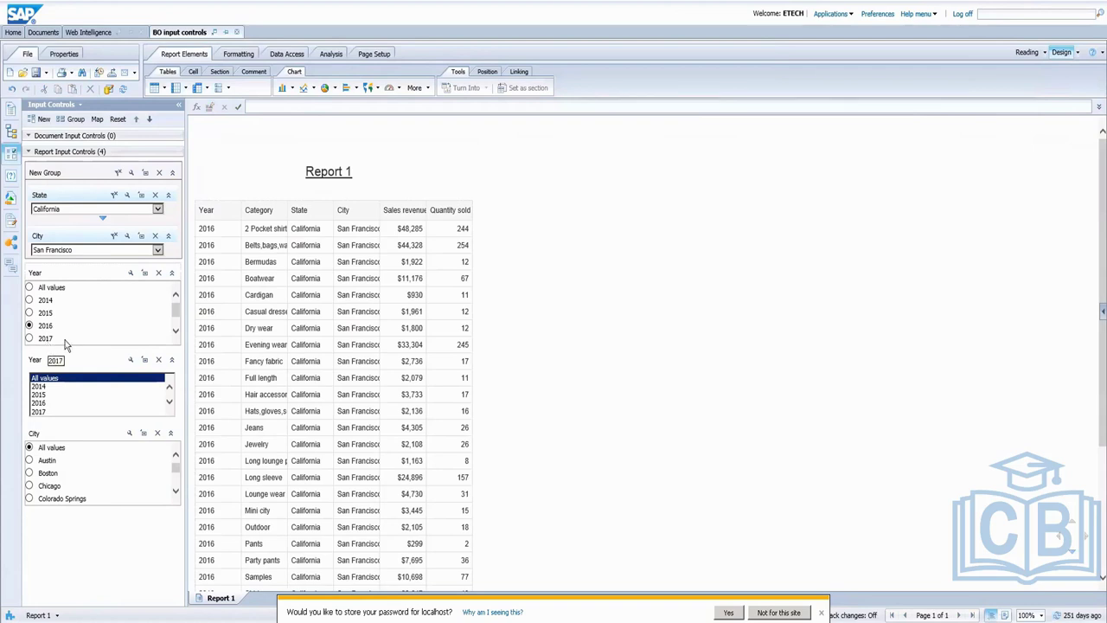
click(403, 229)
click(207, 215)
scroll(71, 326, down, 1)
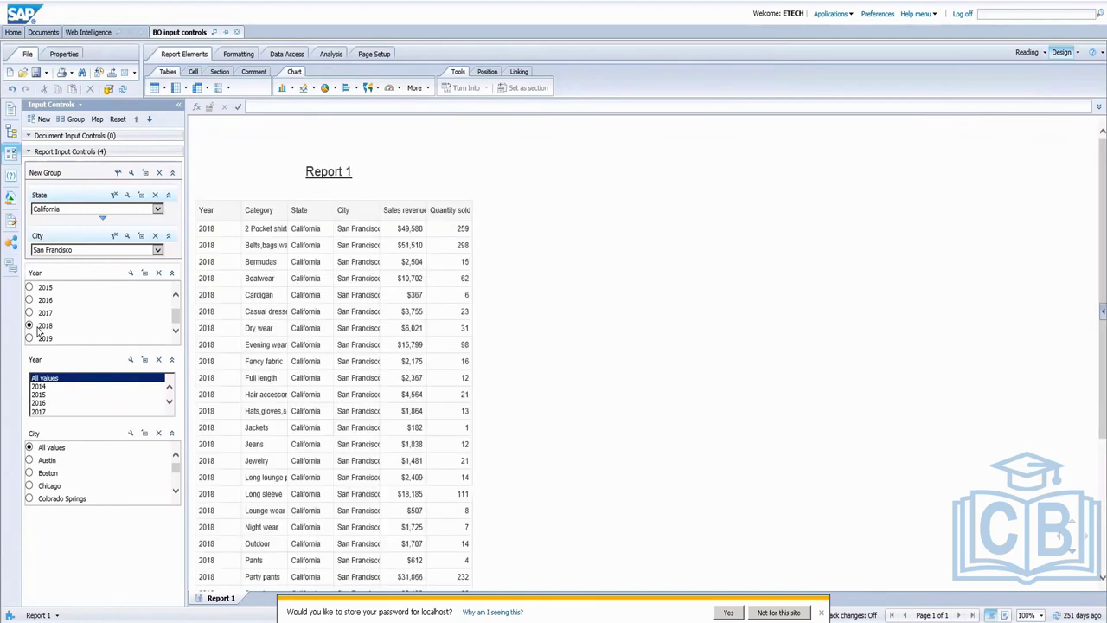
scroll(372, 319, down, 3)
scroll(372, 319, up, 3)
- Set the grouped City input control to Los Angeles, and change the State control to New York
click(71, 252)
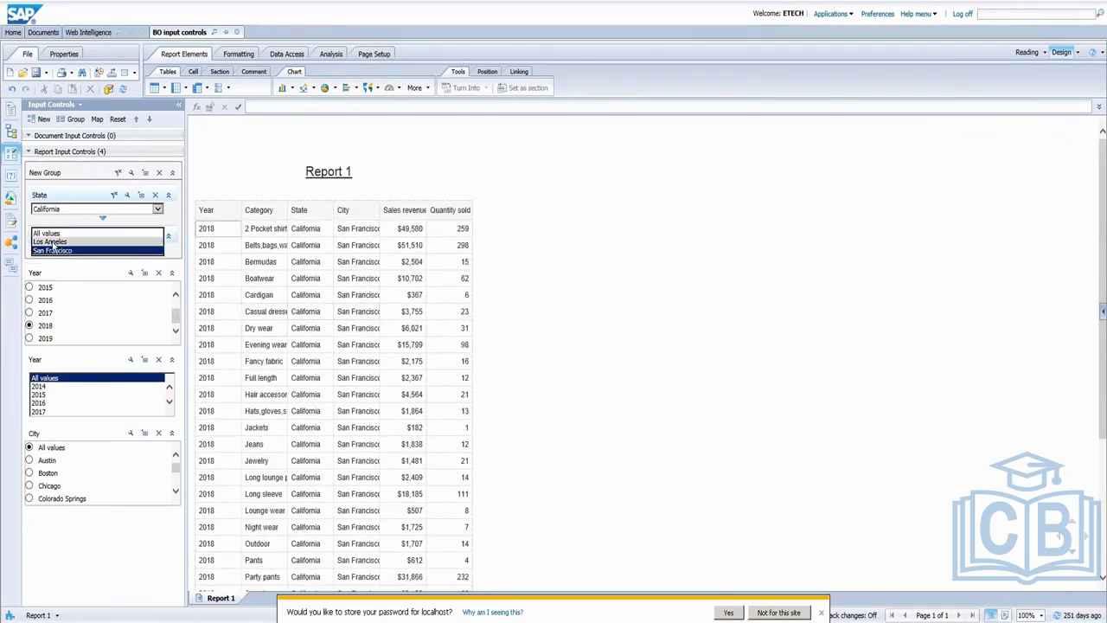
click(52, 246)
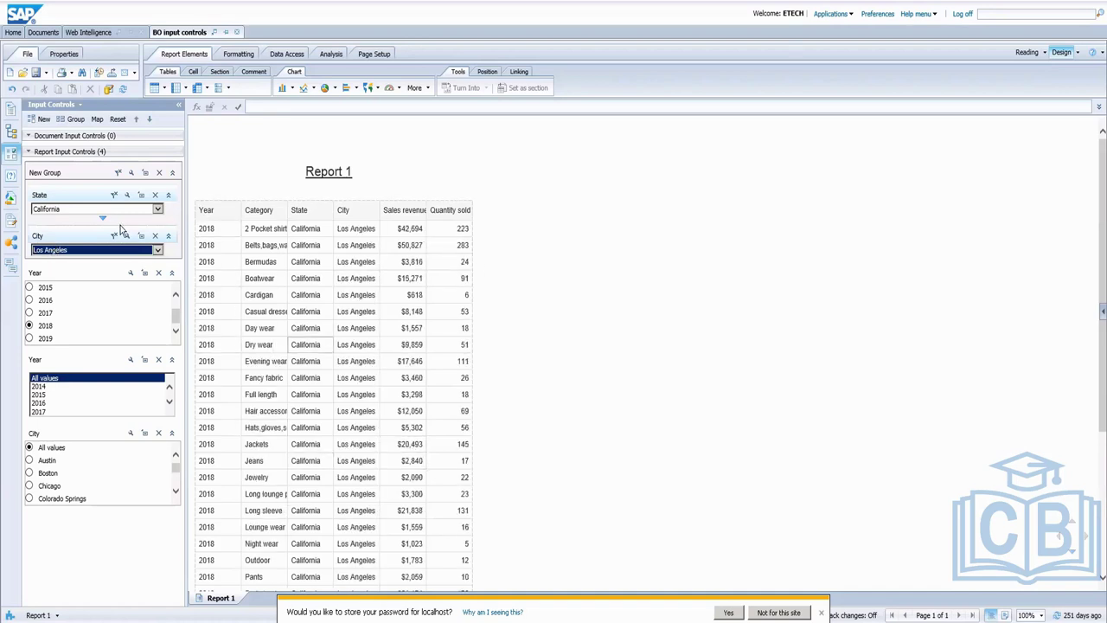
click(139, 212)
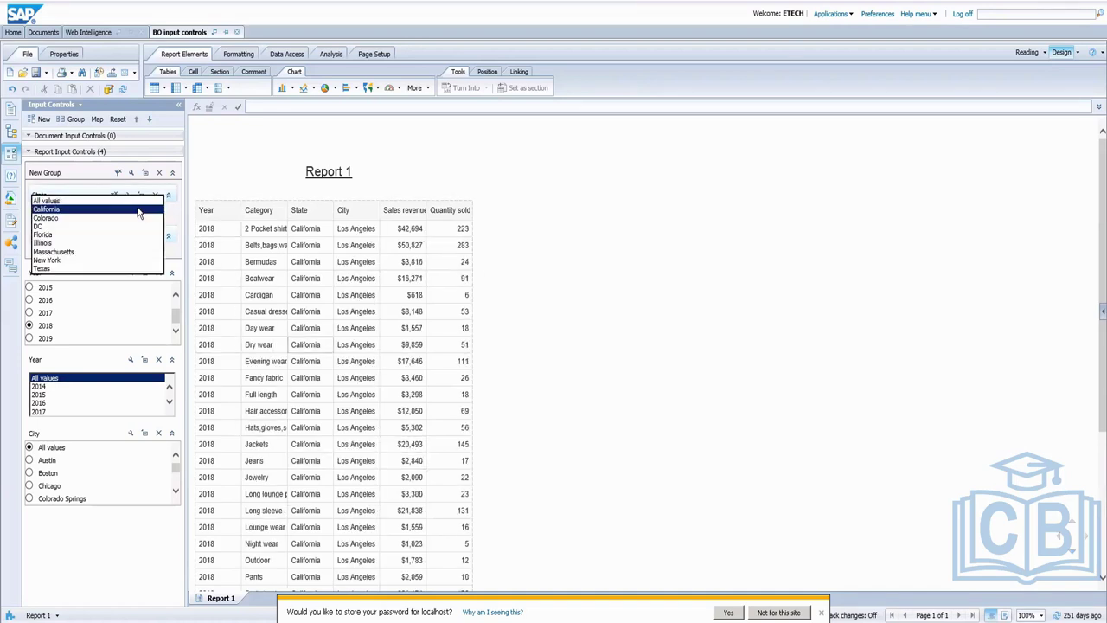
click(56, 260)
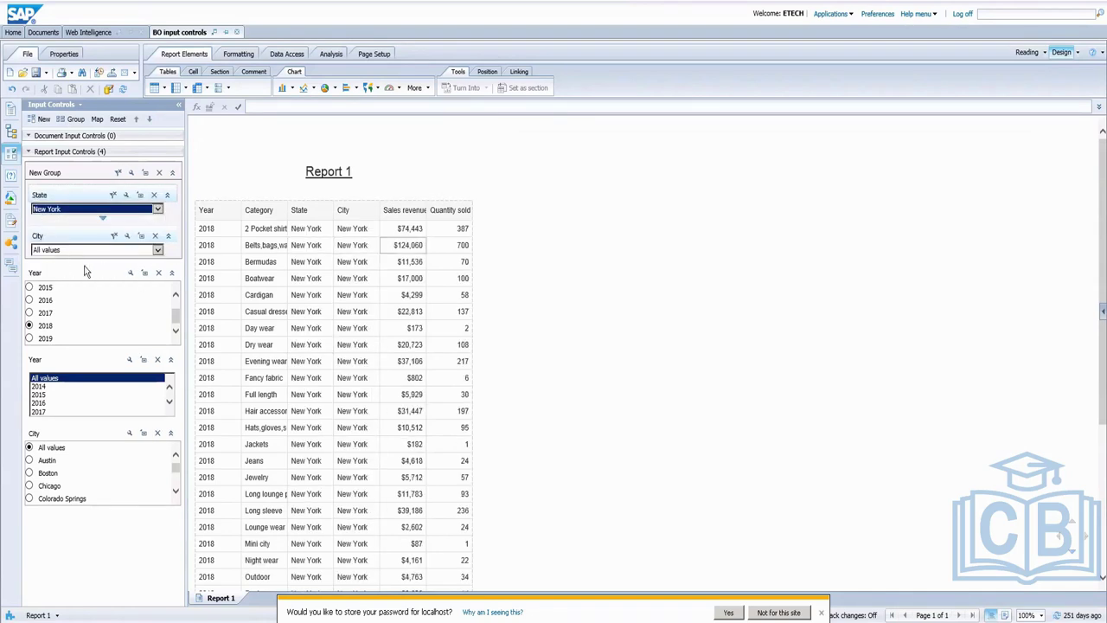